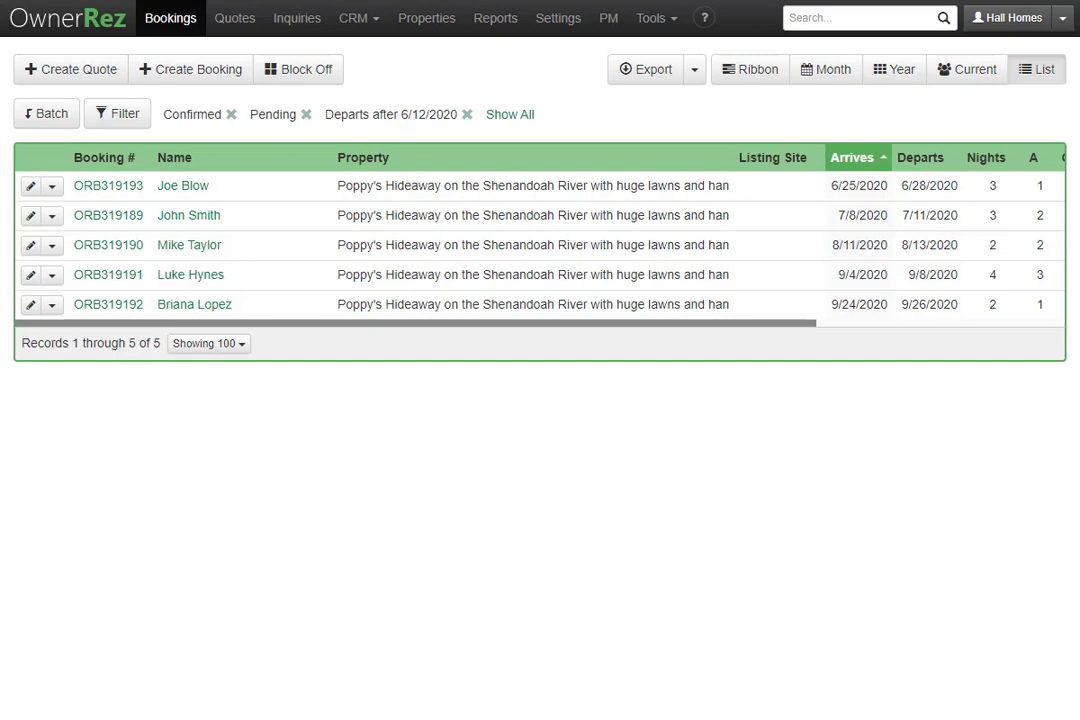
Open Email Templates under Settings > Messaging and expand the Create Email Template menu
left_click(580, 20)
scroll(680, 474, "down", 3)
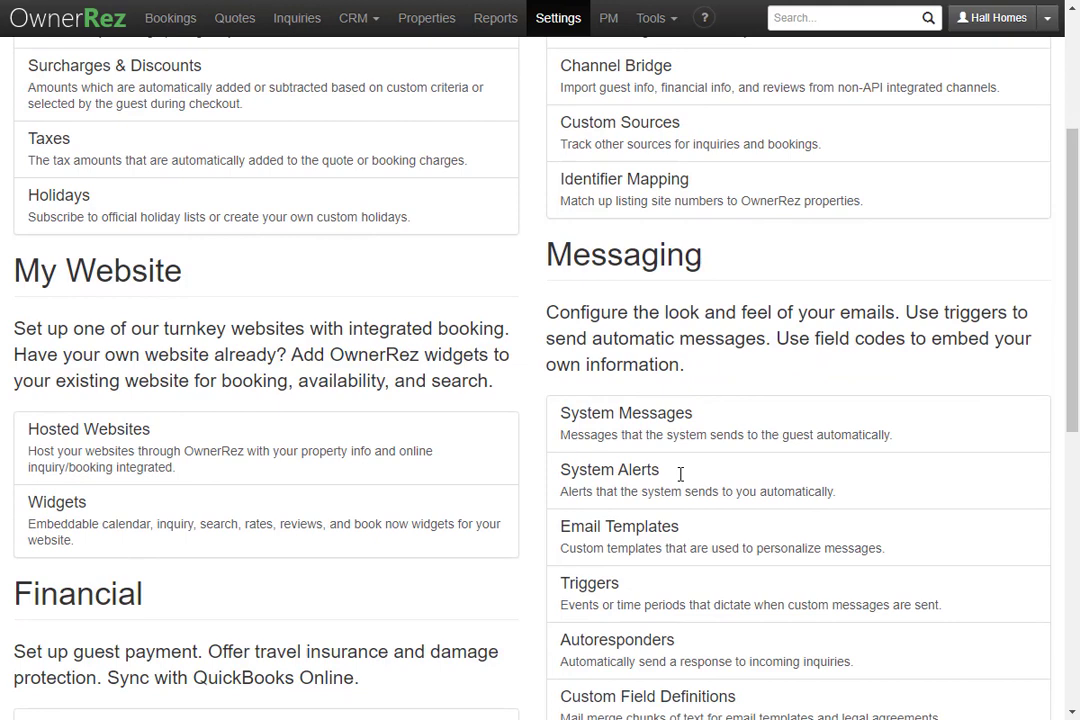
left_click(680, 538)
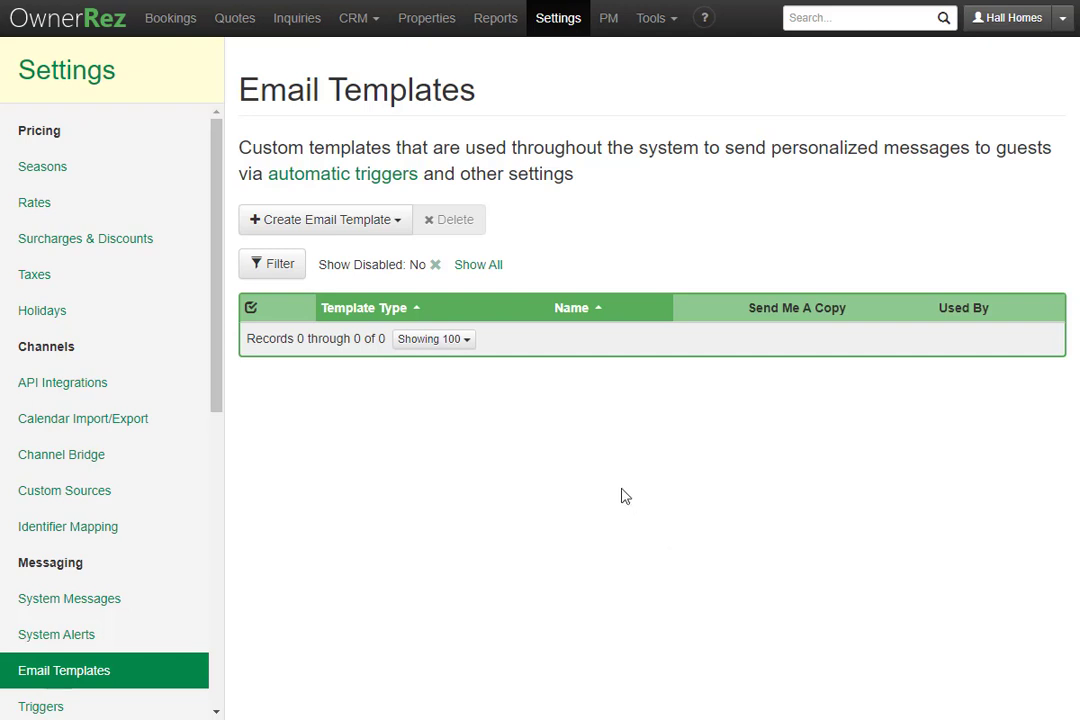
left_click(387, 228)
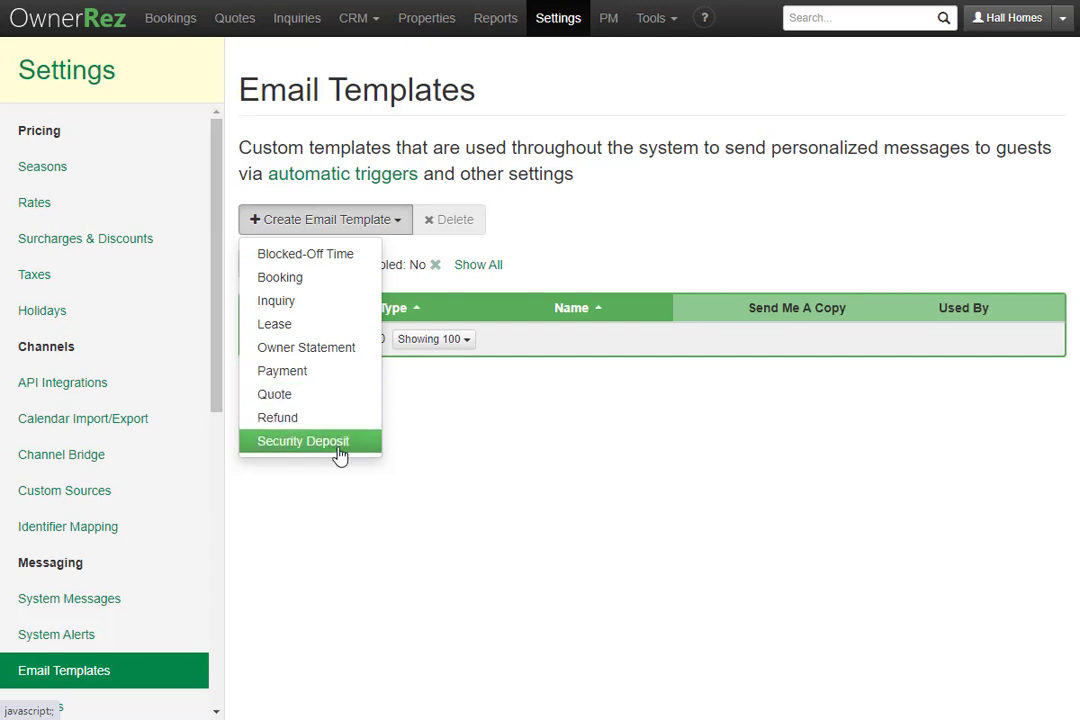
Start a new Booking email template named 'Welcome'
left_click(343, 289)
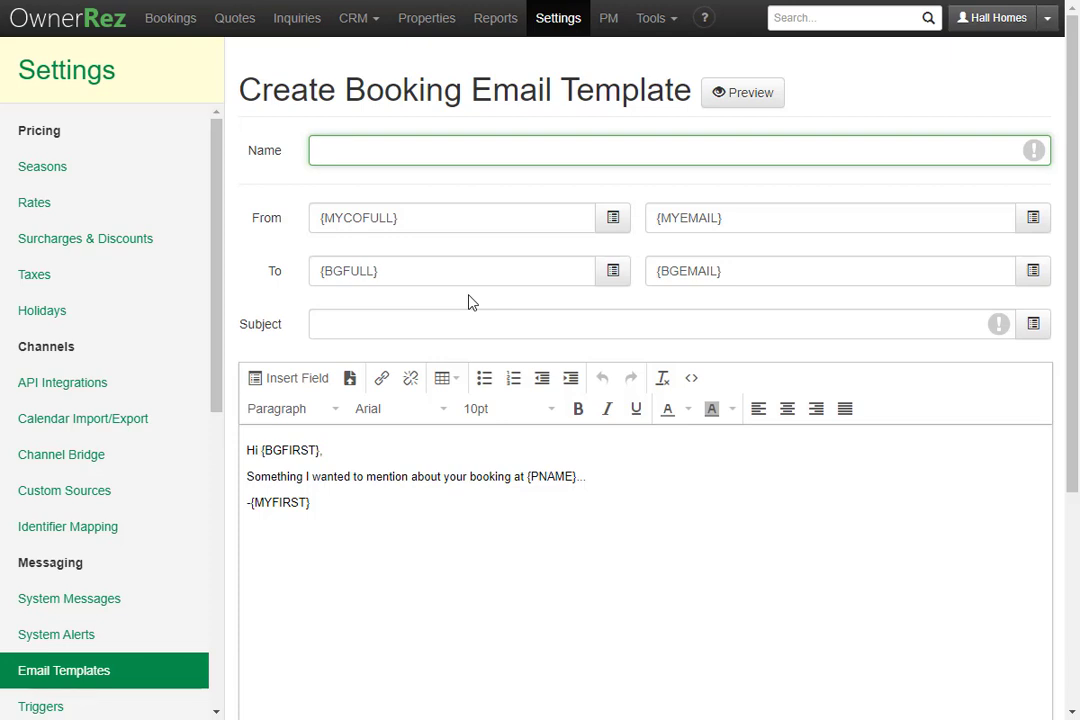
type("Welcome")
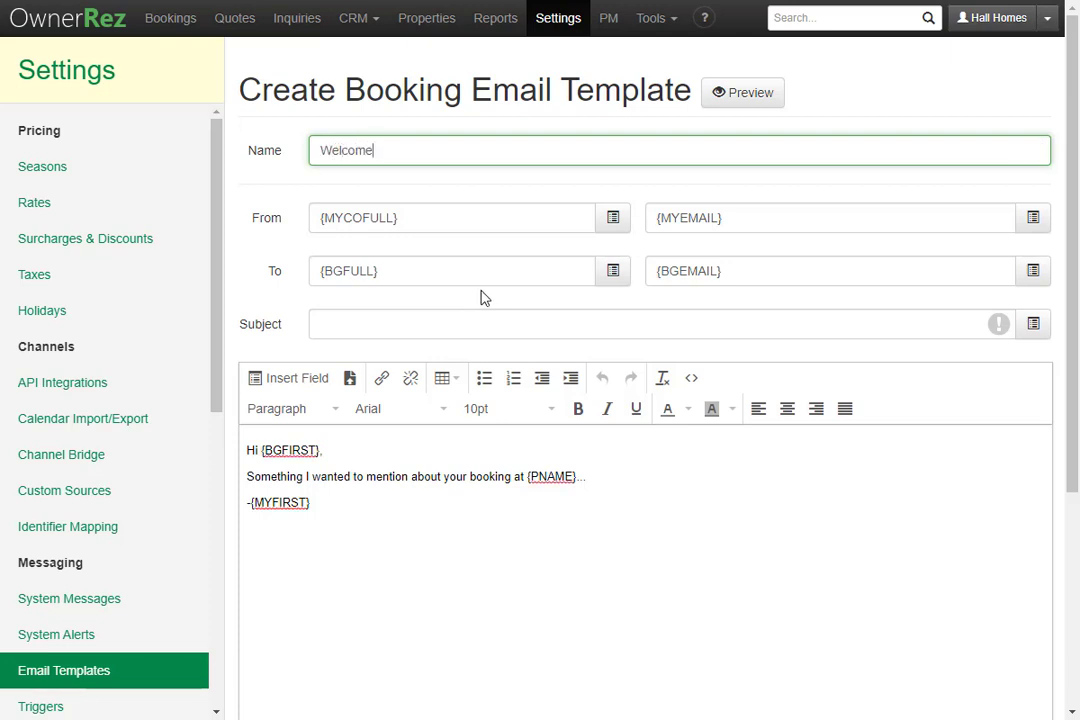
left_click(403, 299)
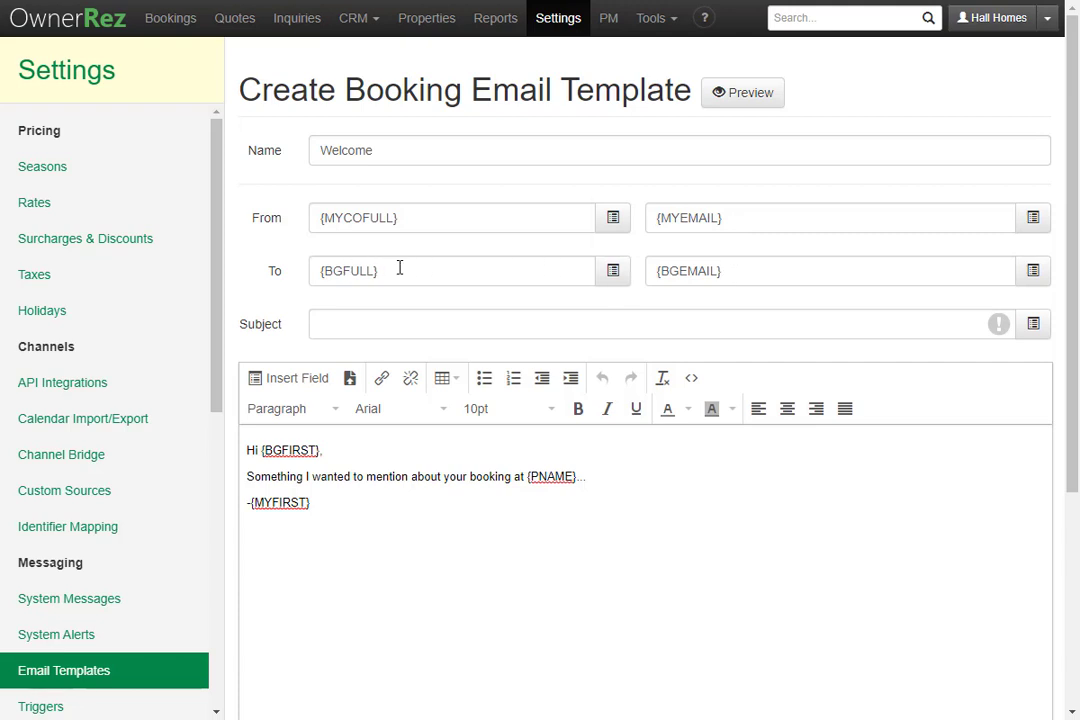
Append the cleaner's e-mail address to the To field and set subject 'Welcome info {PNAME}'
left_click(758, 273)
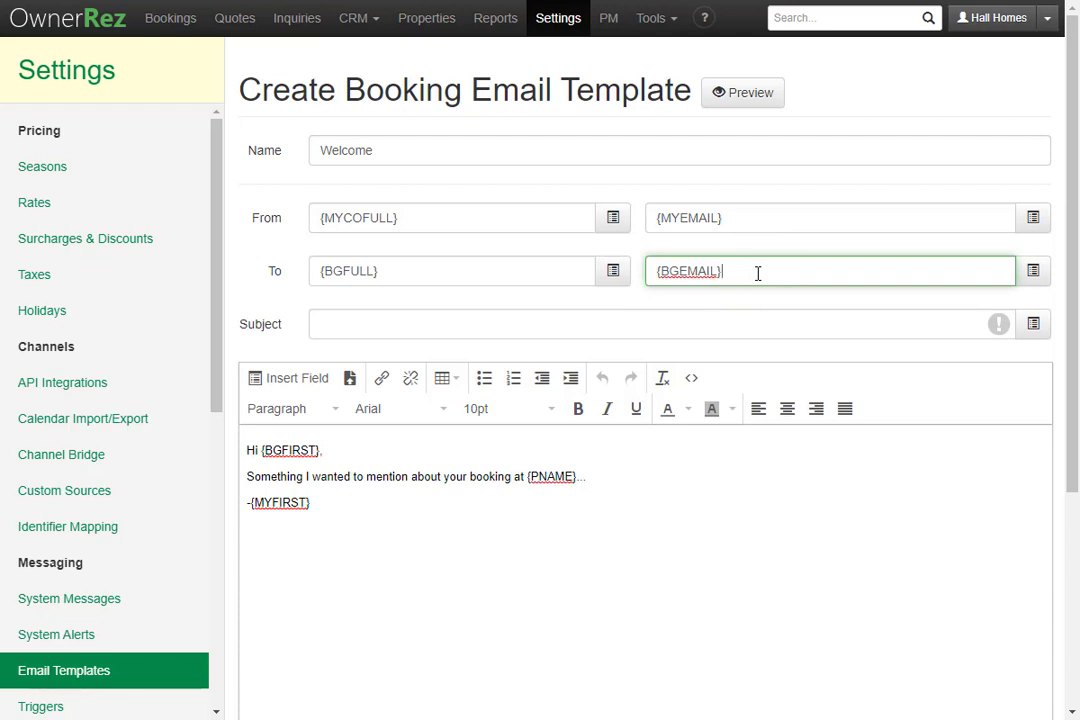
left_click(427, 330)
type("Welco")
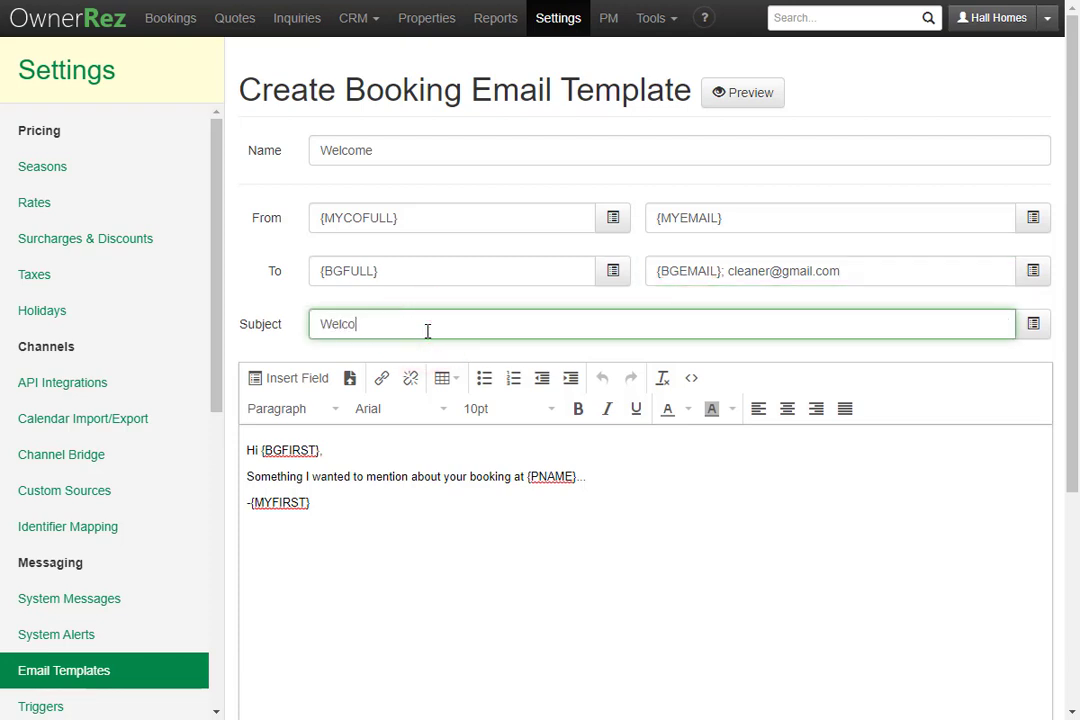
type("me info {PNAME}")
scroll(421, 346, "down", 3)
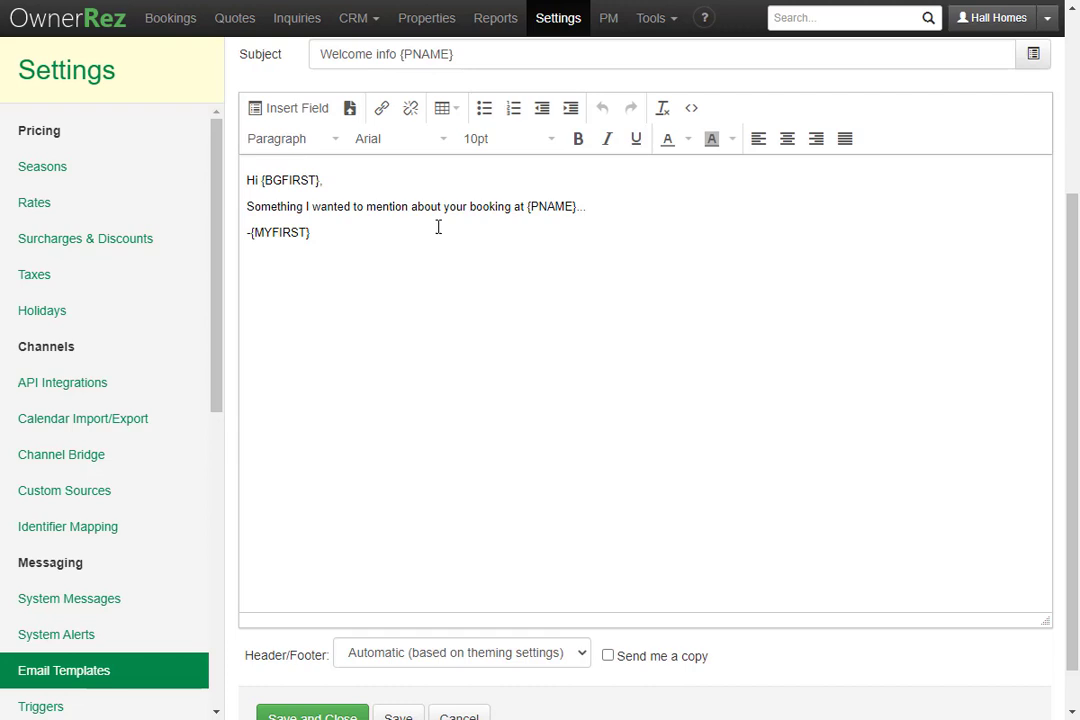
Add 'Check in:' and 'Check out:' lines below the property-name line in the body
left_click(604, 213)
key("Return")
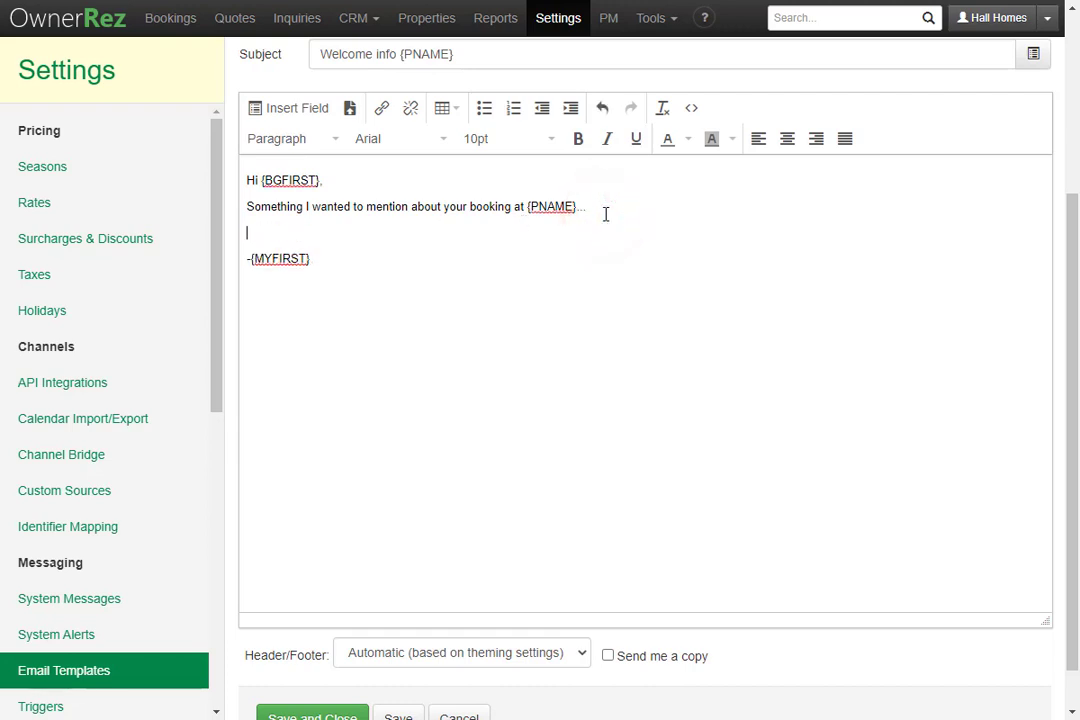
type("Check in:")
key("Return")
type("Check")
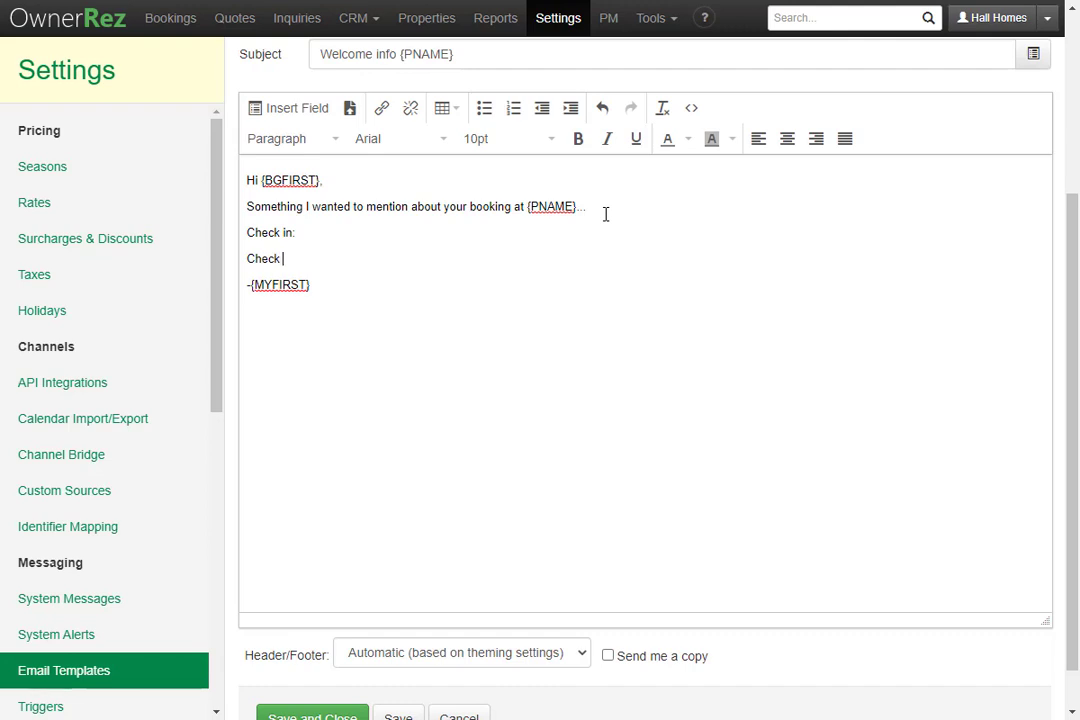
type(" out:")
Insert the booking fields {BARR} after 'Check in:' and {BDEP} after 'Check out:'
left_click(318, 237)
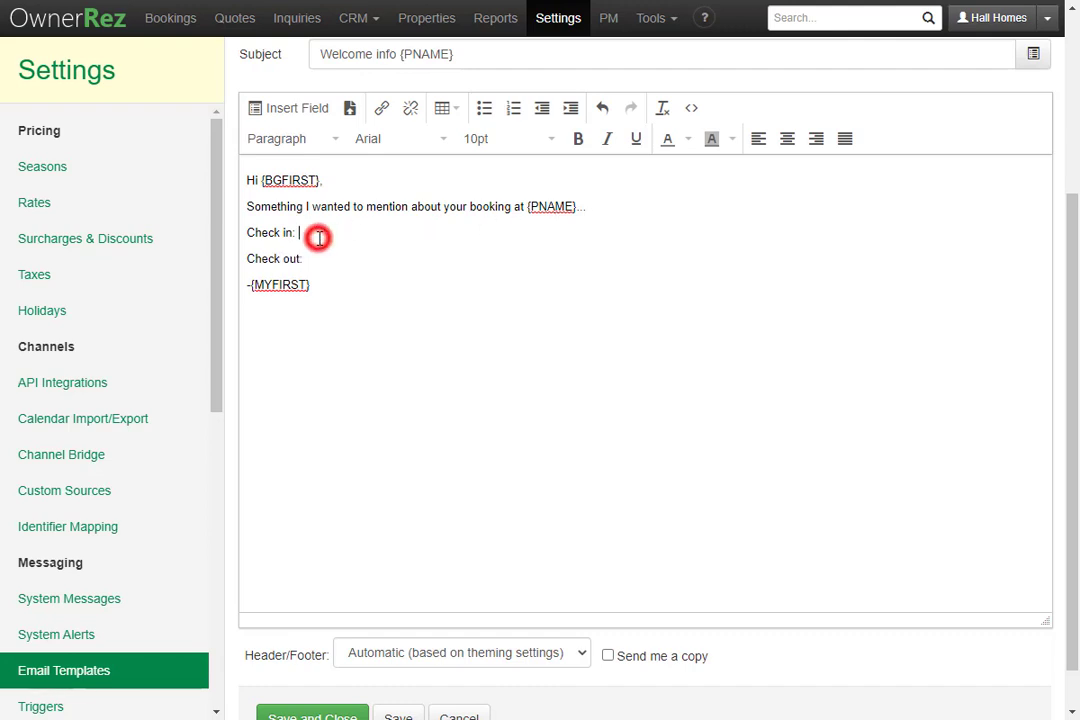
left_click(288, 112)
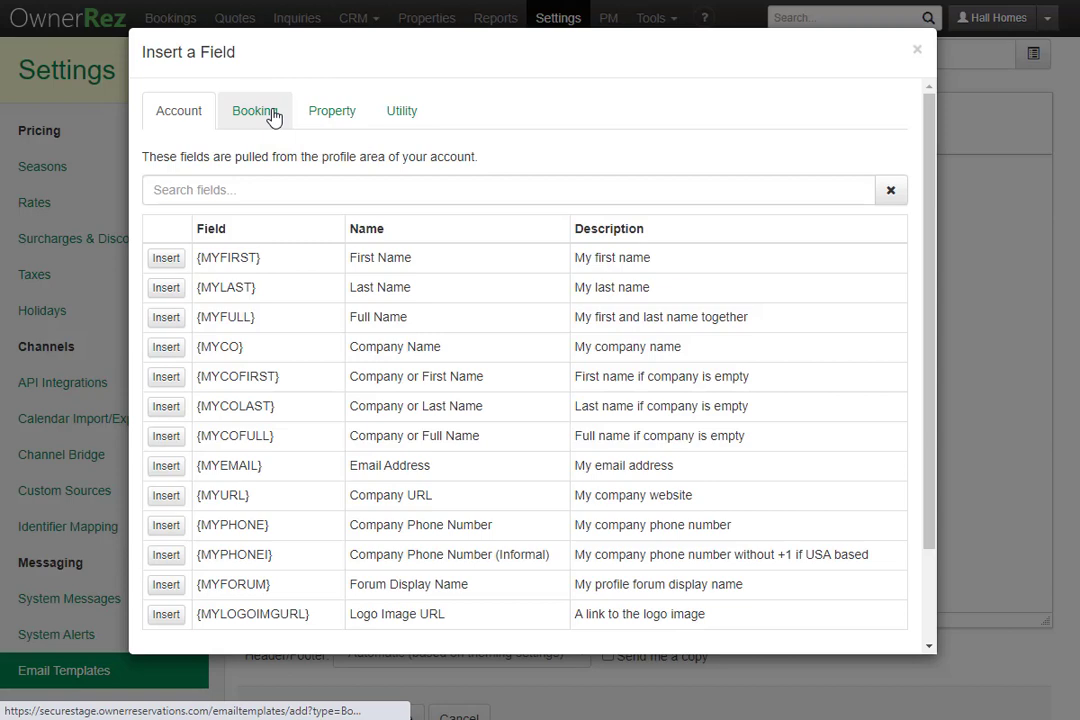
left_click(256, 112)
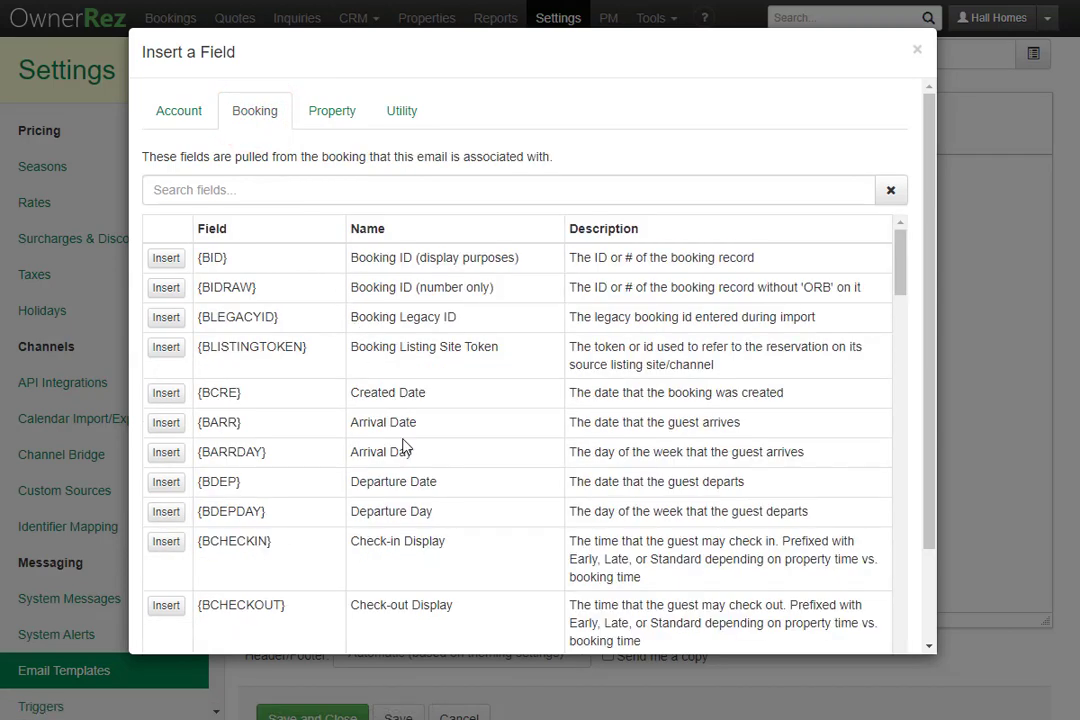
left_click(165, 424)
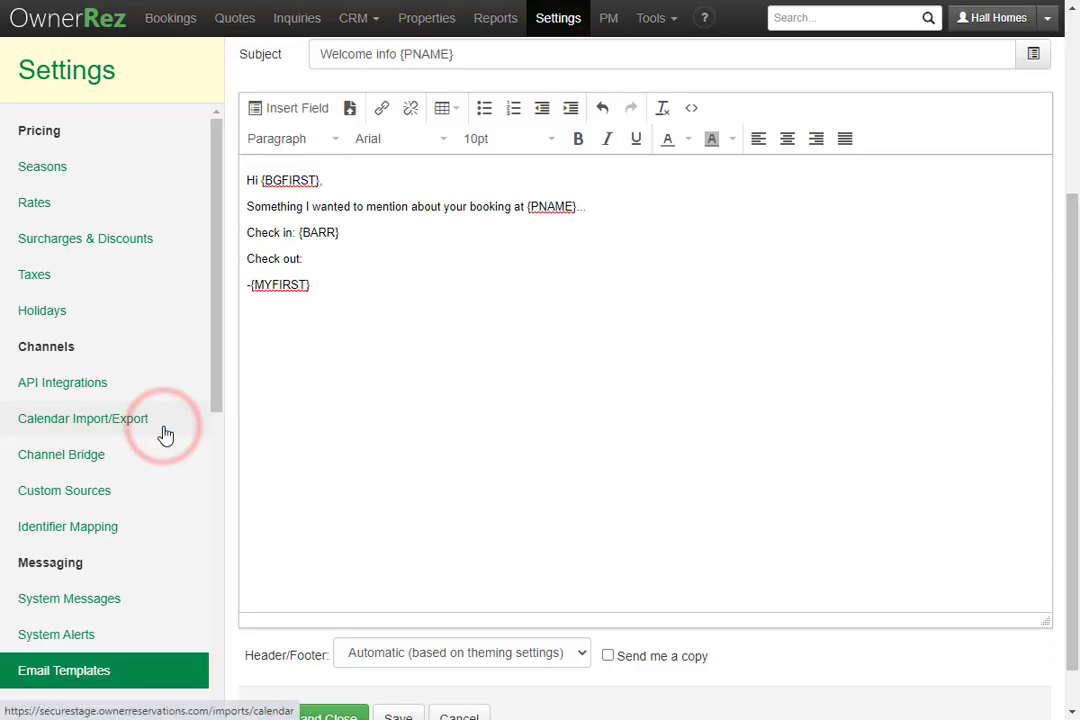
left_click(345, 260)
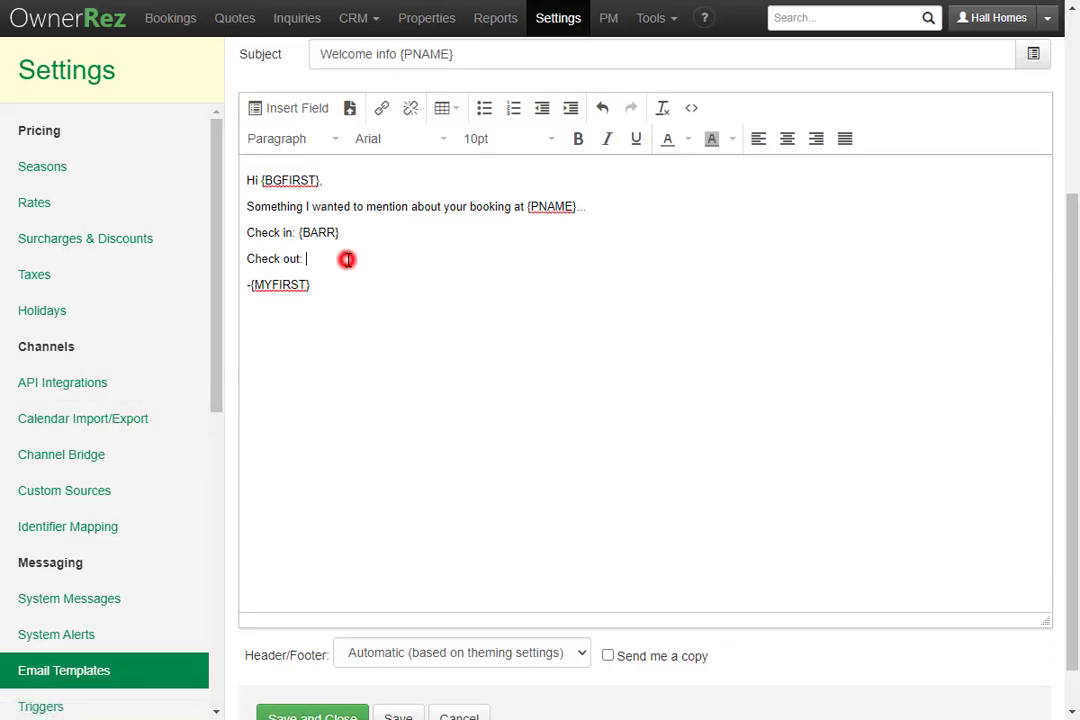
left_click(291, 107)
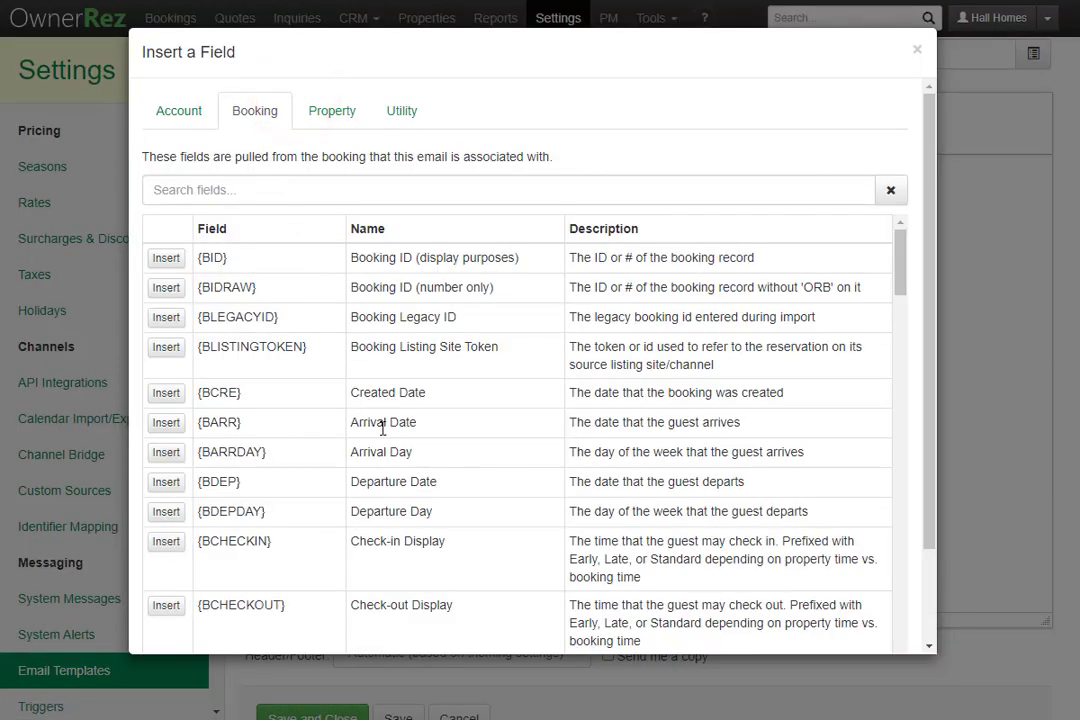
left_click(166, 482)
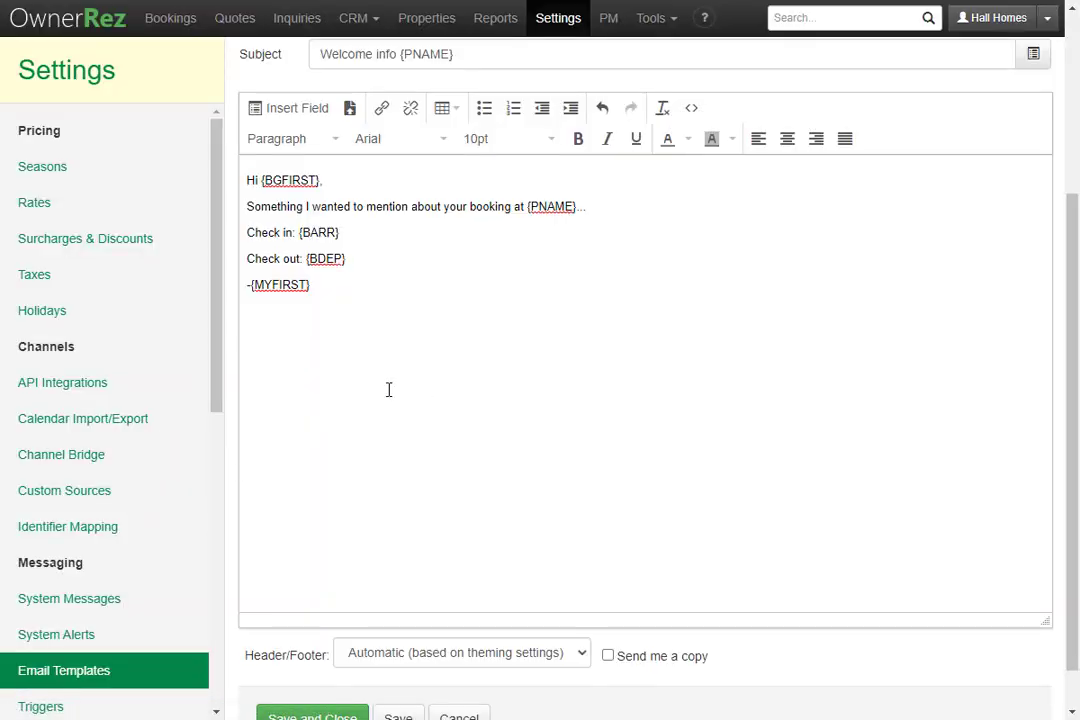
scroll(389, 389, "up", 5)
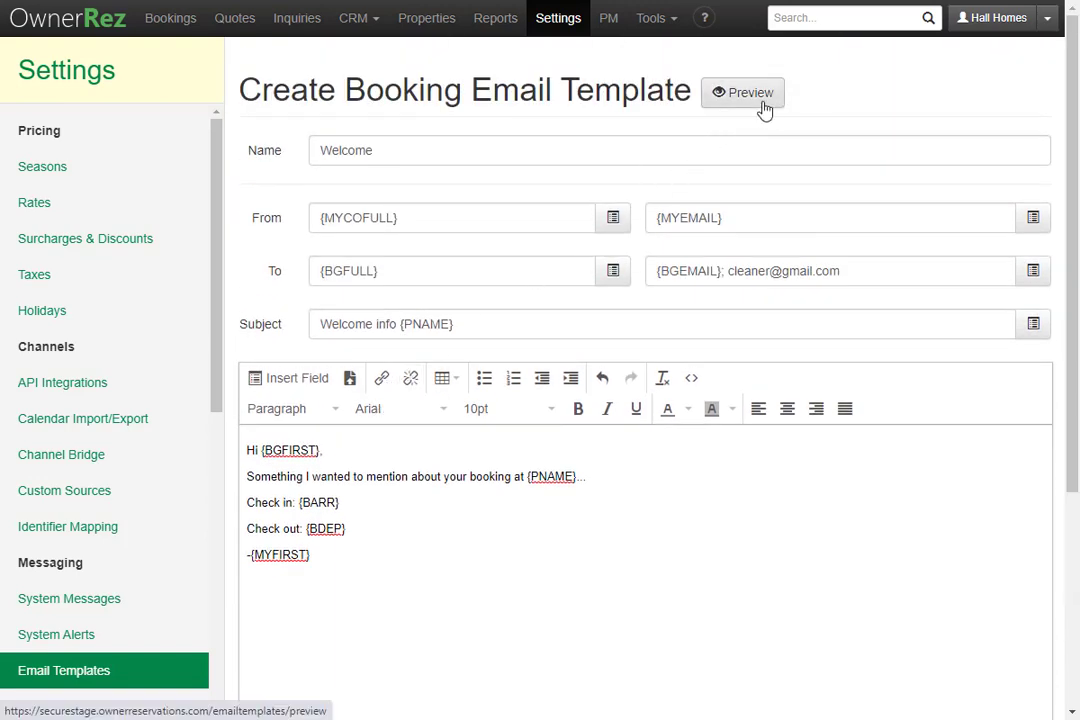
Preview the Welcome template, keep the Automatic header and footer, and save and close it
left_click(760, 99)
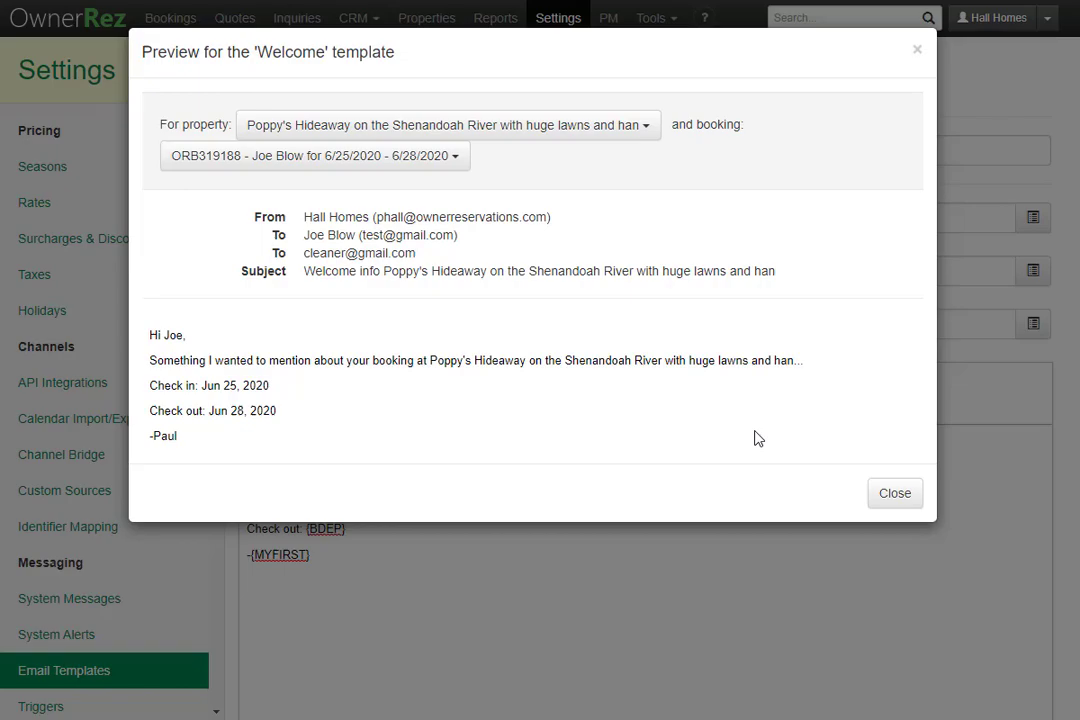
left_click(895, 494)
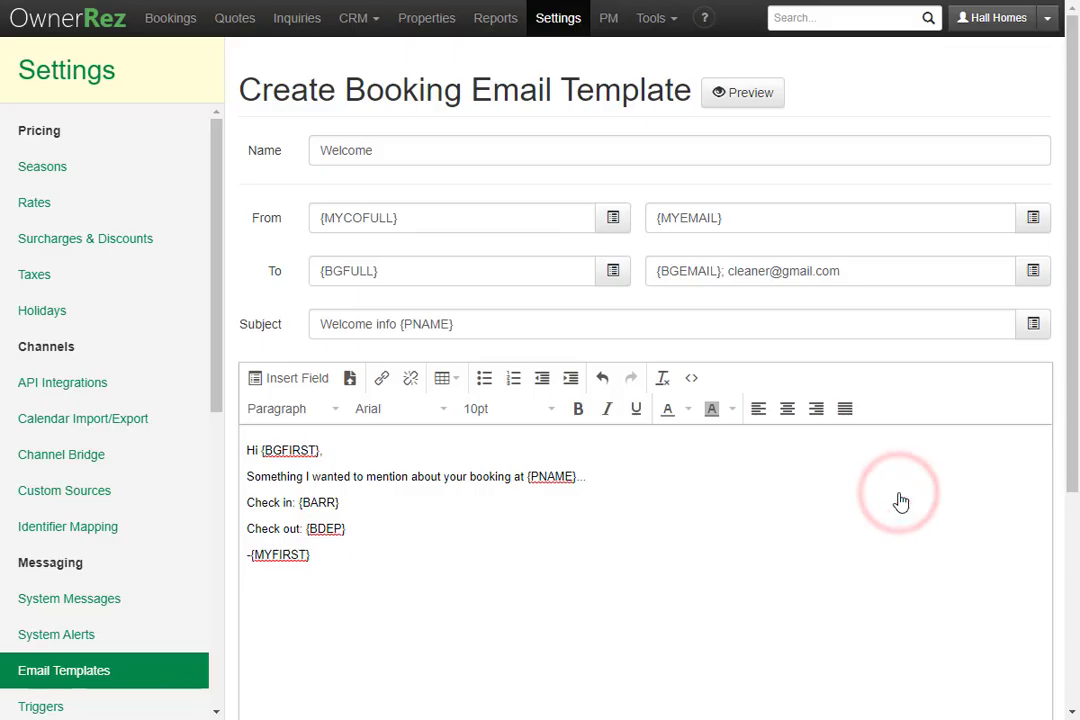
scroll(843, 505, "down", 3)
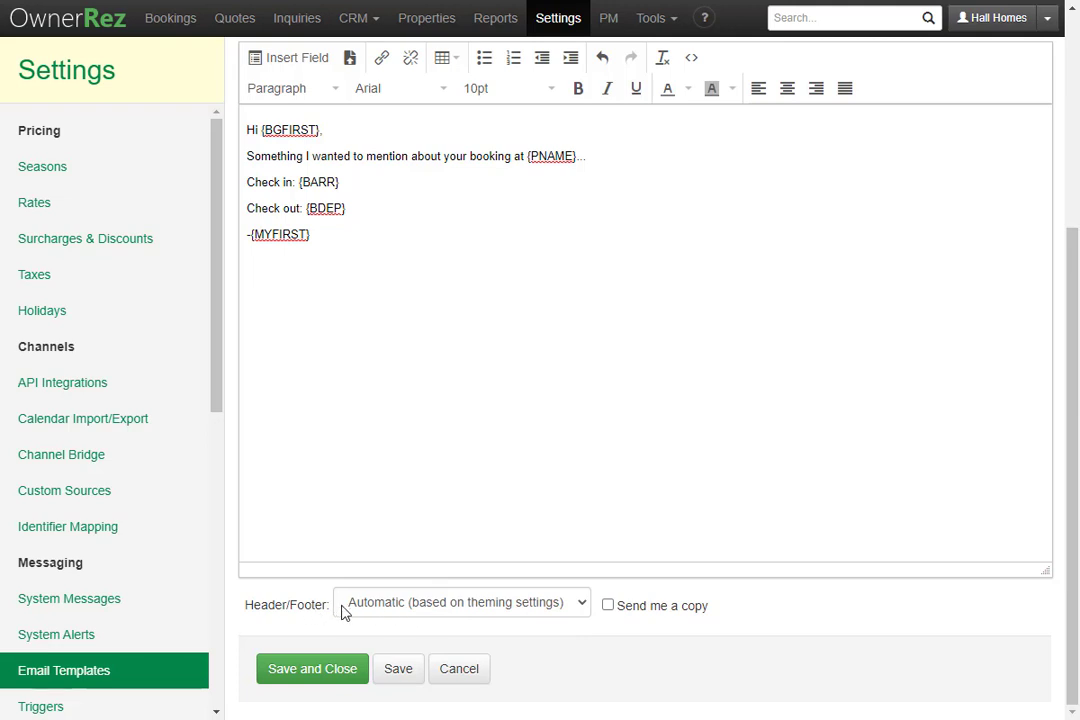
left_click(450, 612)
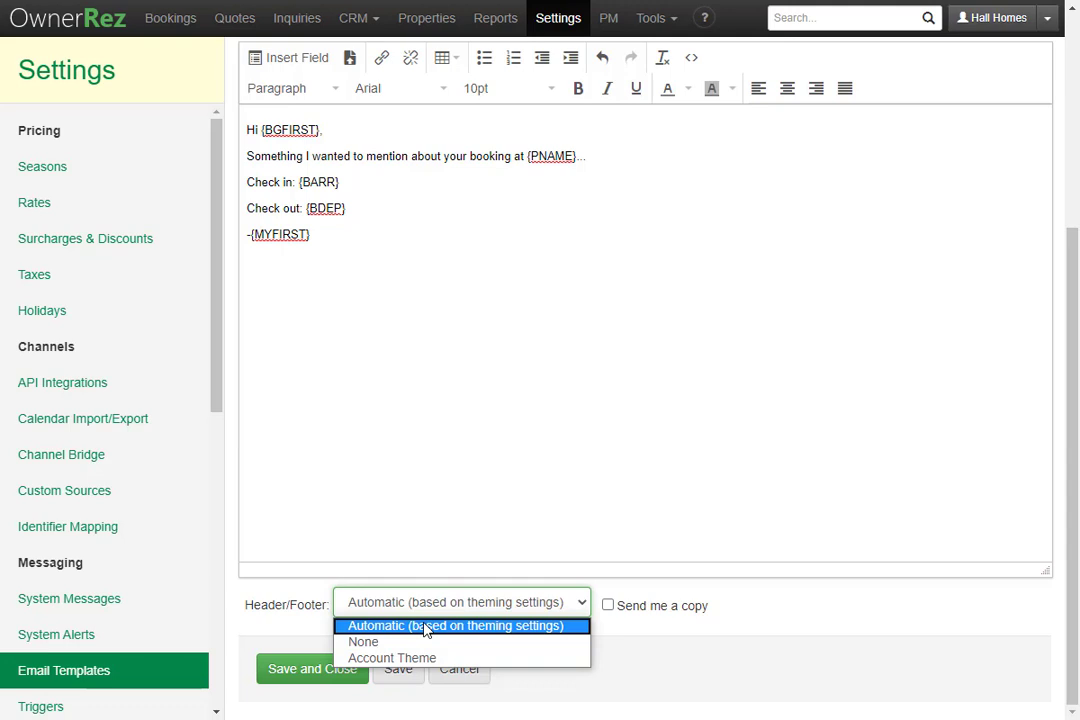
left_click(822, 607)
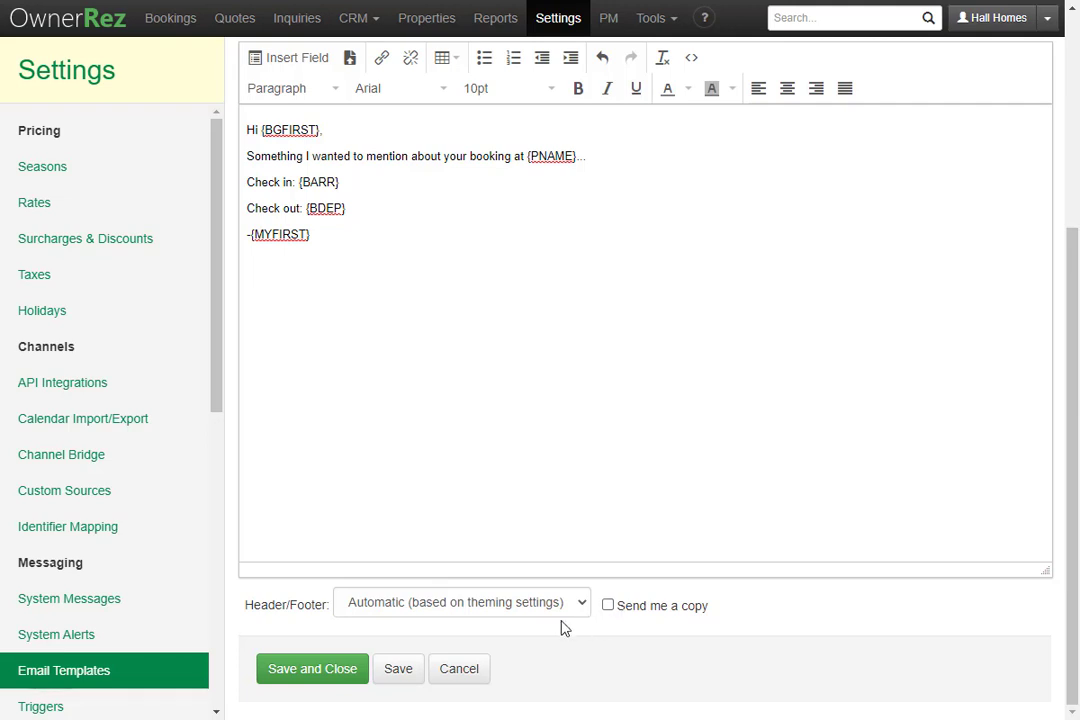
left_click(298, 676)
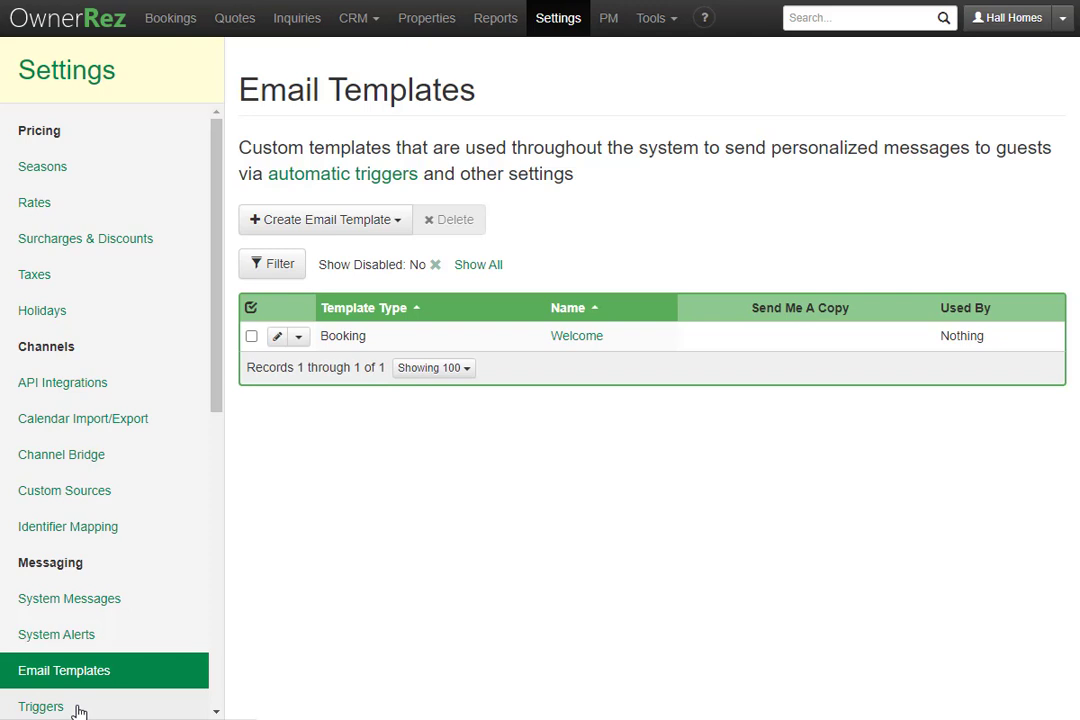
Create a new trigger, leaving the event on 'Booking is created'
left_click(79, 708)
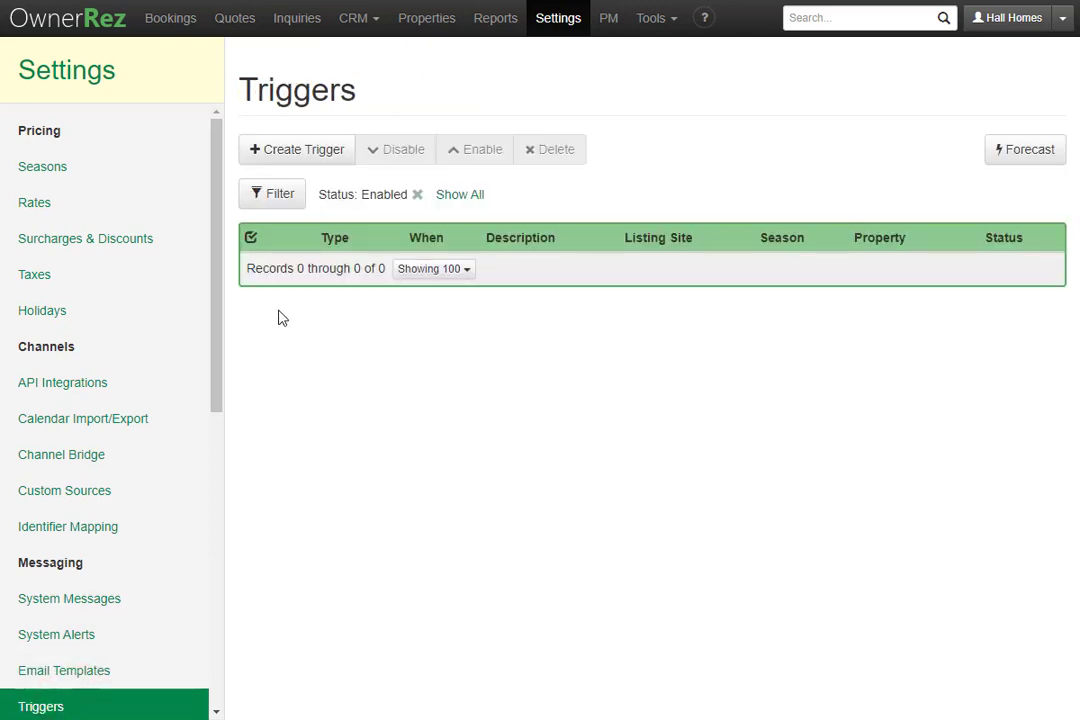
left_click(285, 160)
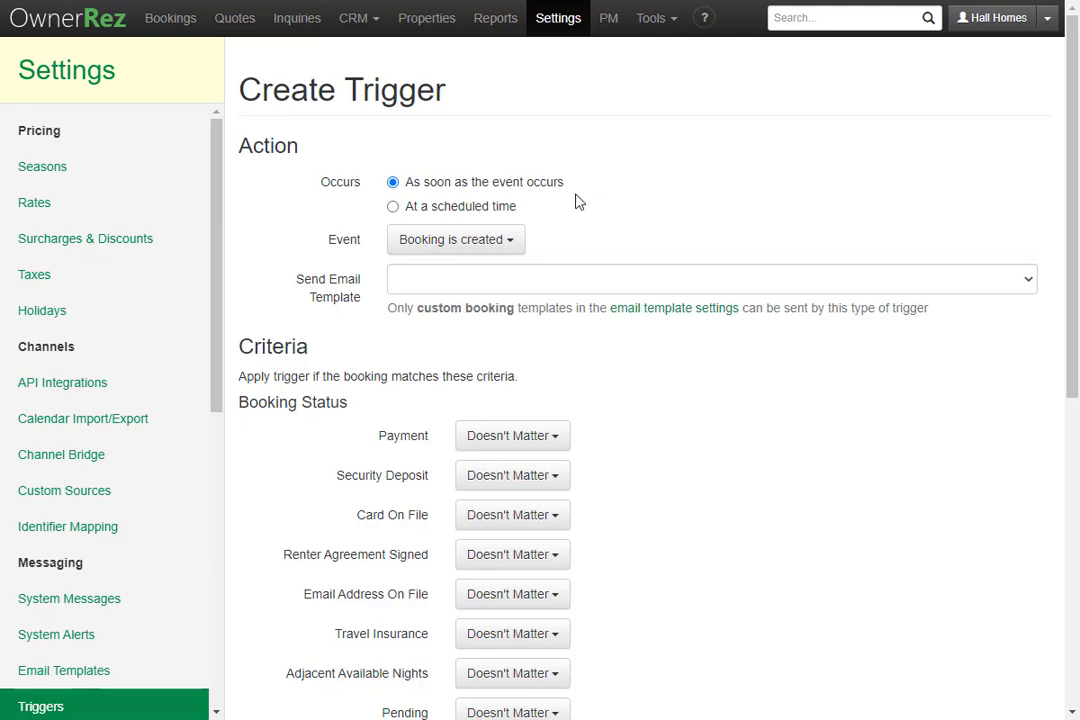
left_click(513, 243)
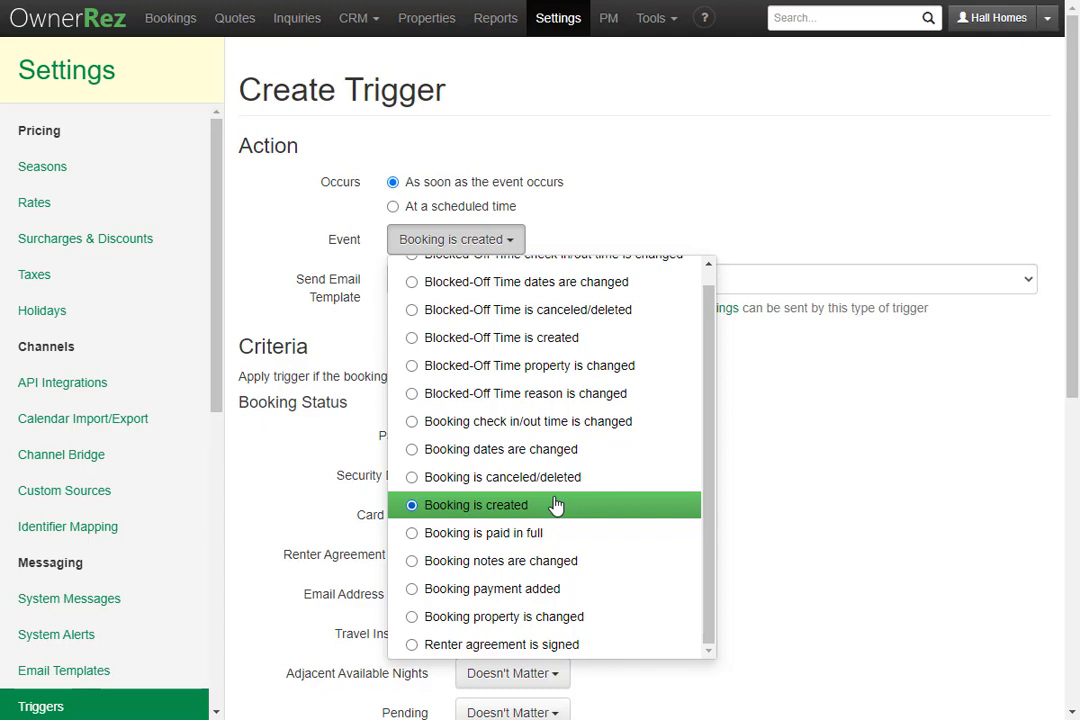
left_click(612, 215)
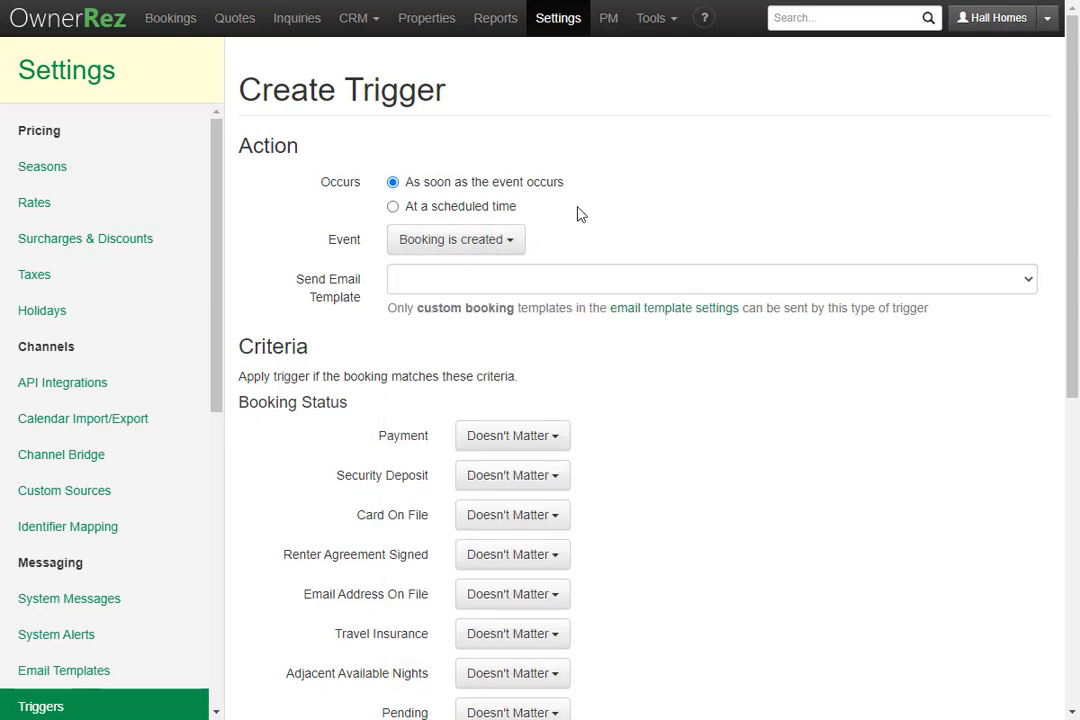
Schedule the trigger for 7 days before the booking has arrived, sending the Welcome template
left_click(476, 208)
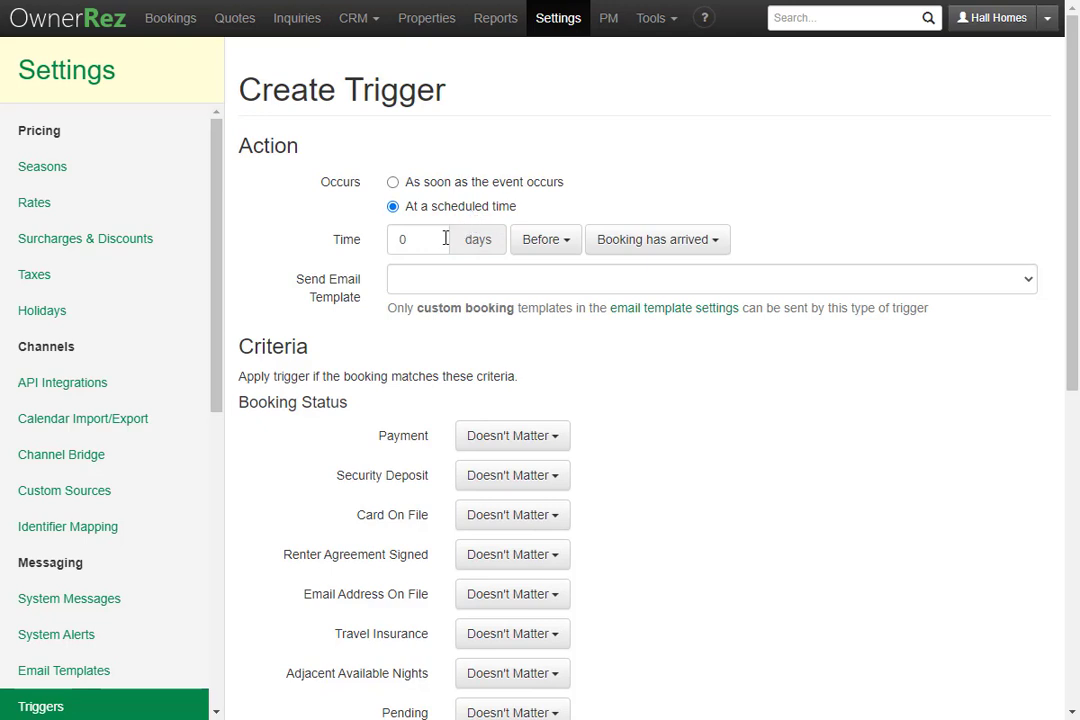
left_click(553, 241)
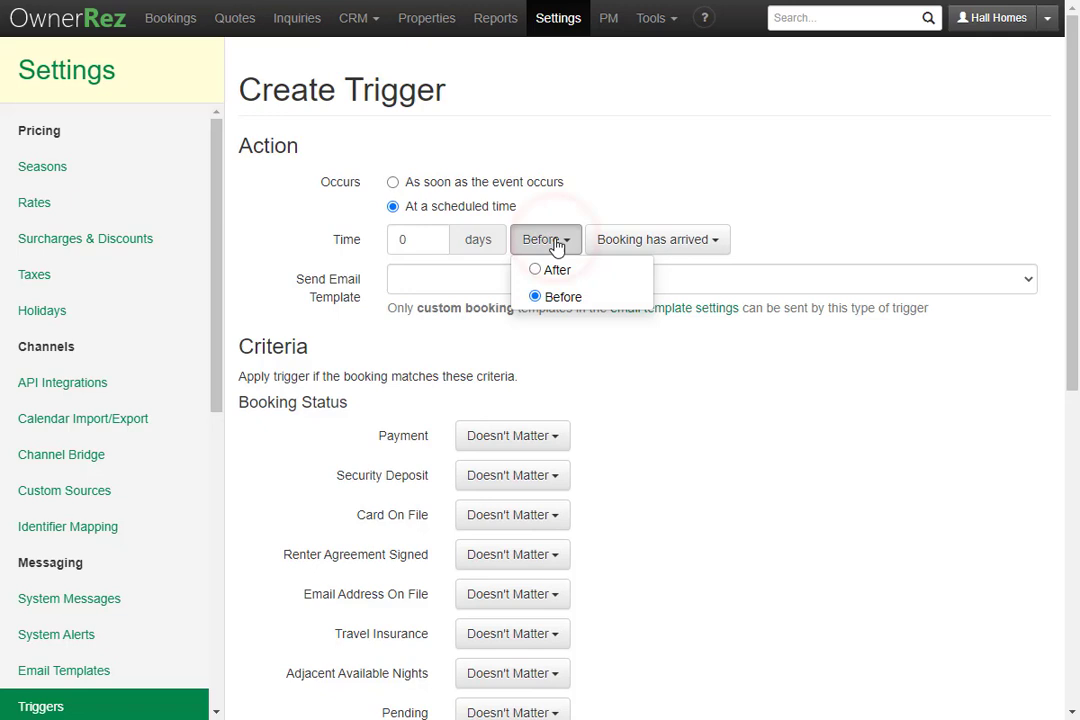
left_click(688, 242)
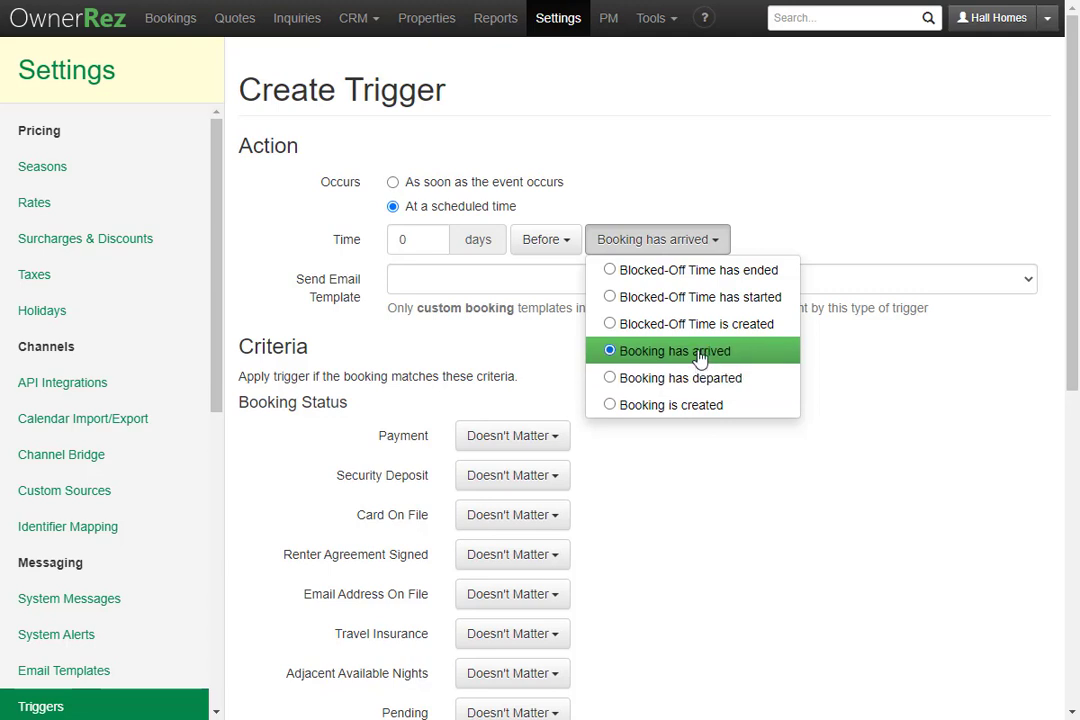
double_click(422, 239)
type("7")
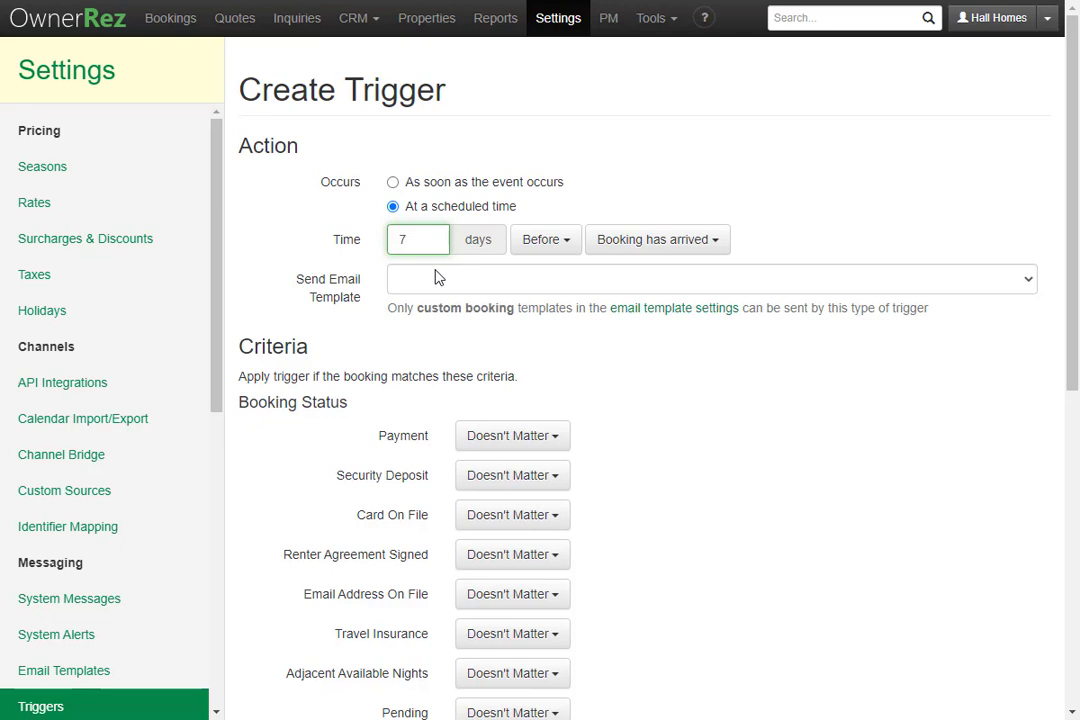
left_click(437, 277)
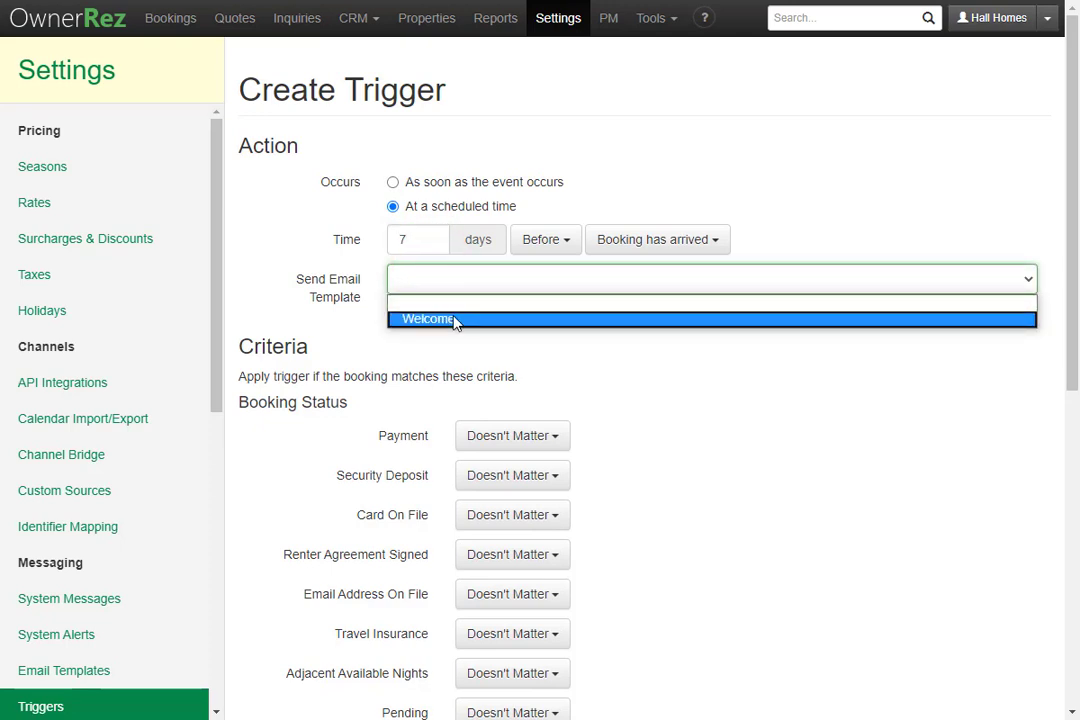
left_click(453, 319)
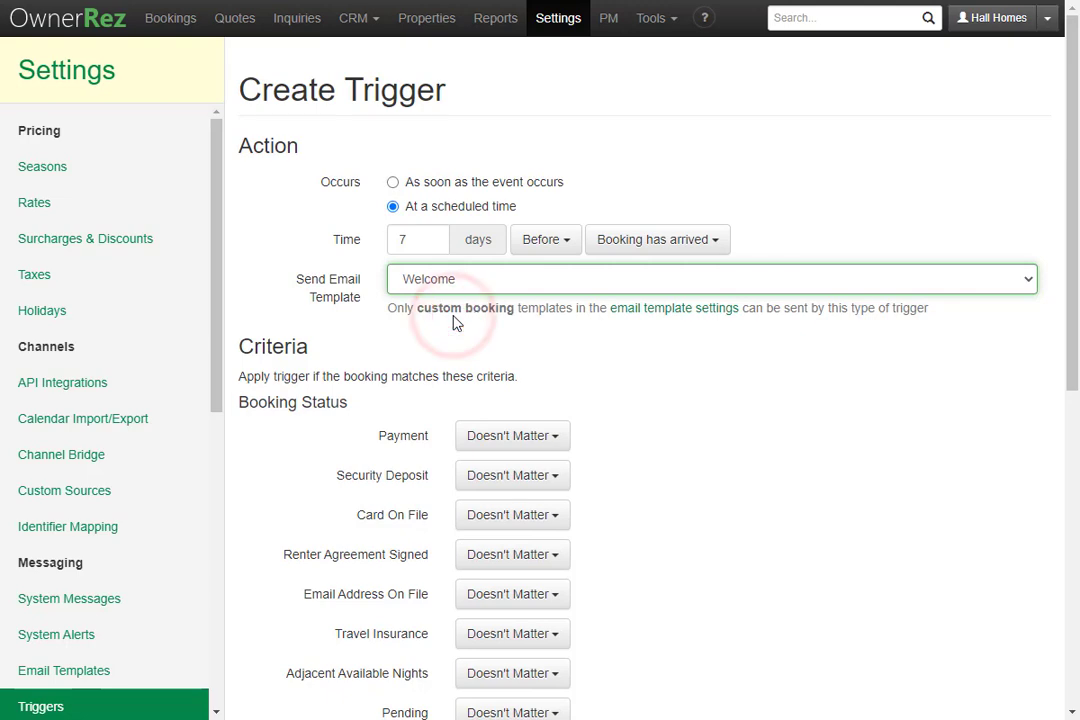
scroll(453, 321, "down", 1)
scroll(453, 322, "down", 2)
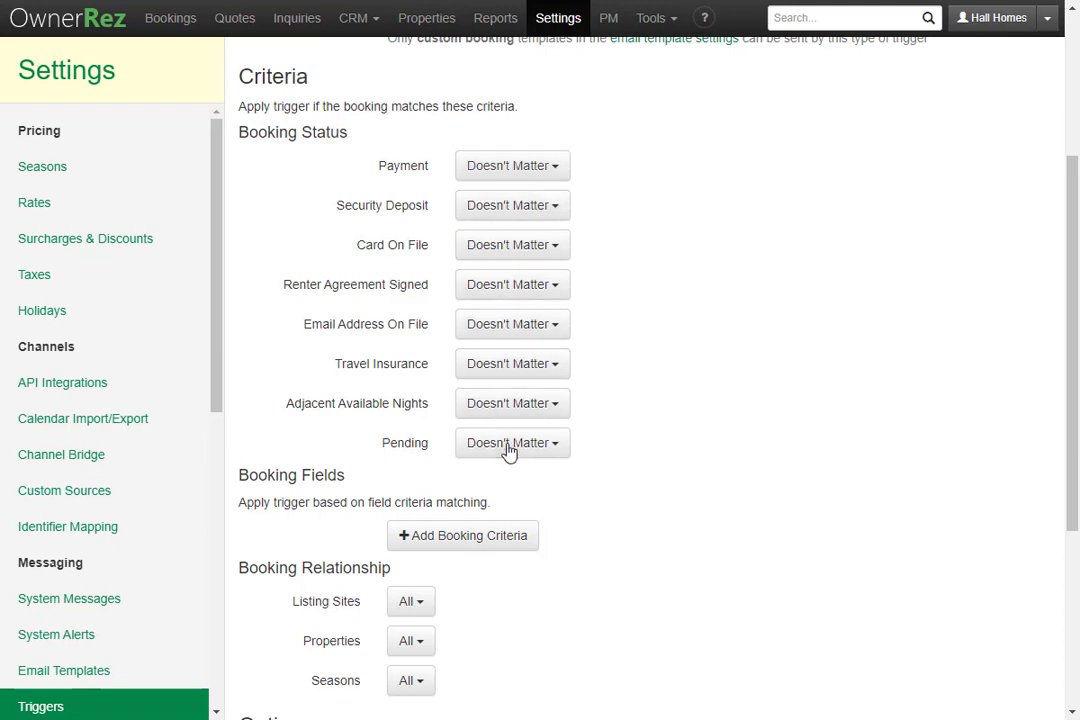
scroll(518, 485, "down", 3)
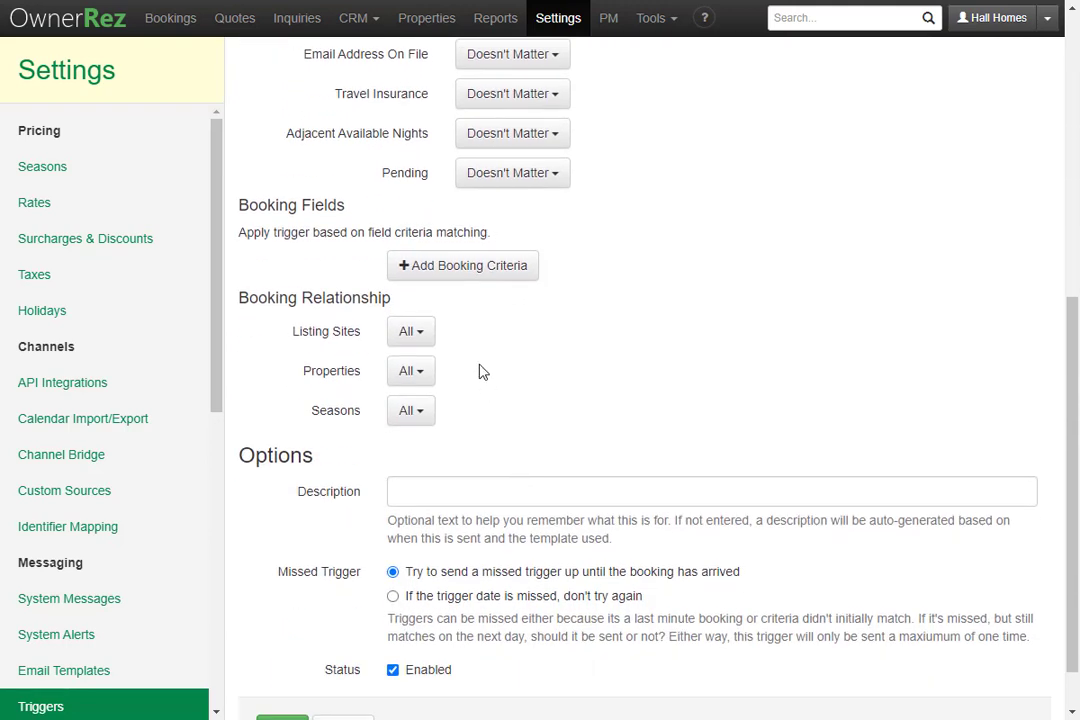
left_click(449, 279)
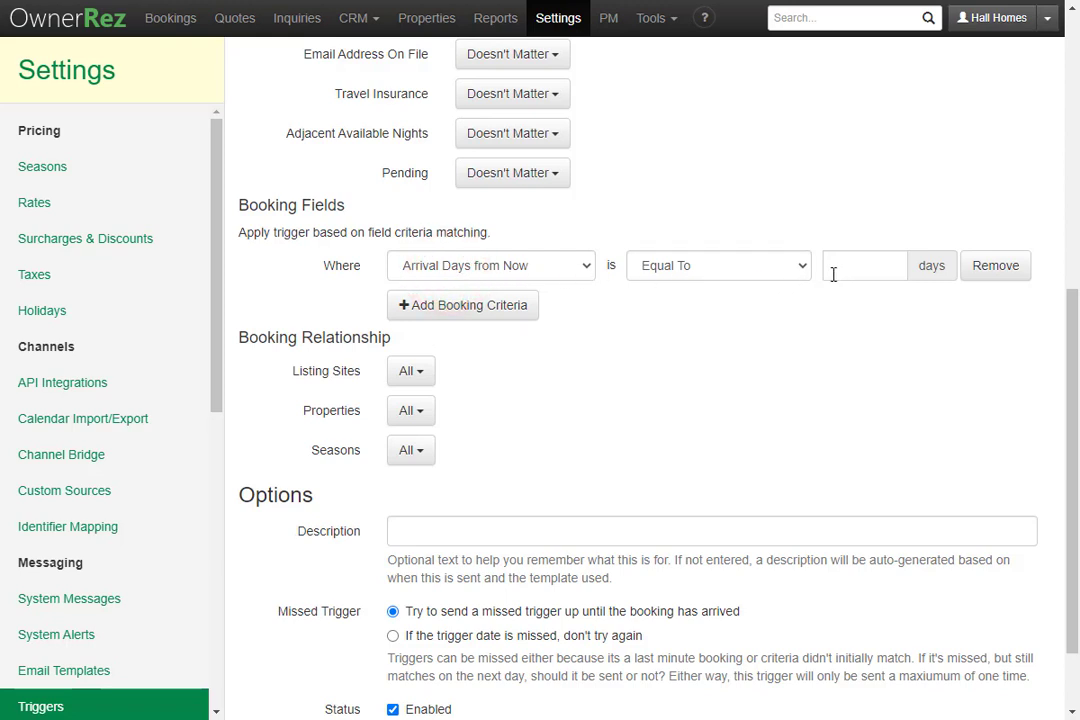
left_click(581, 273)
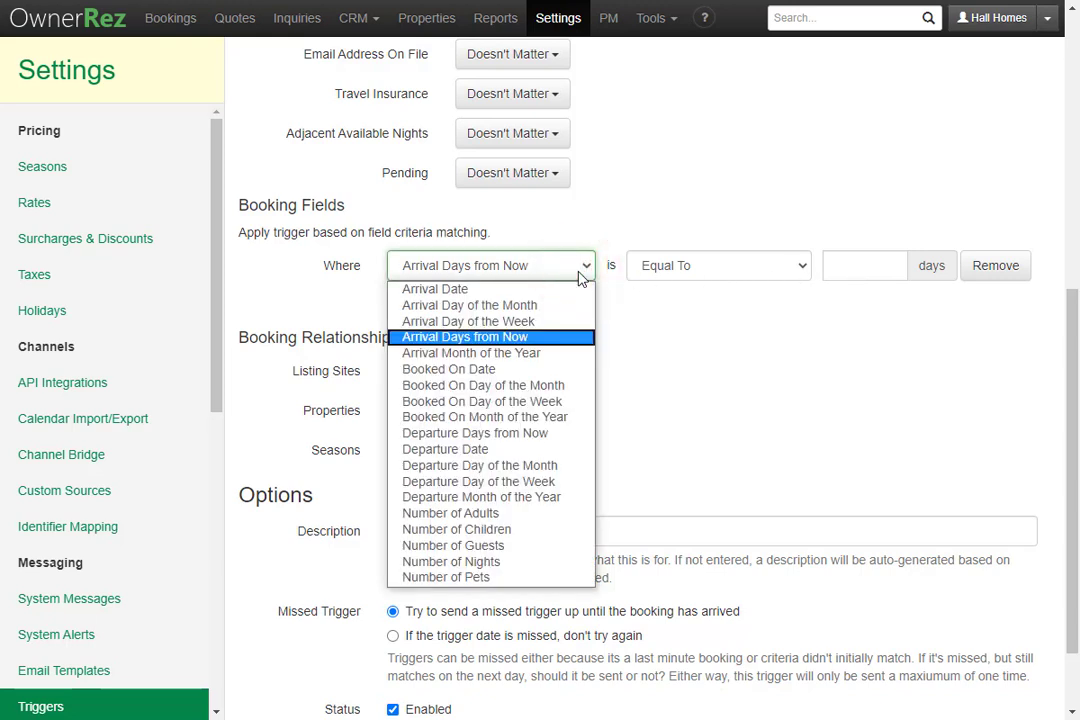
left_click(579, 272)
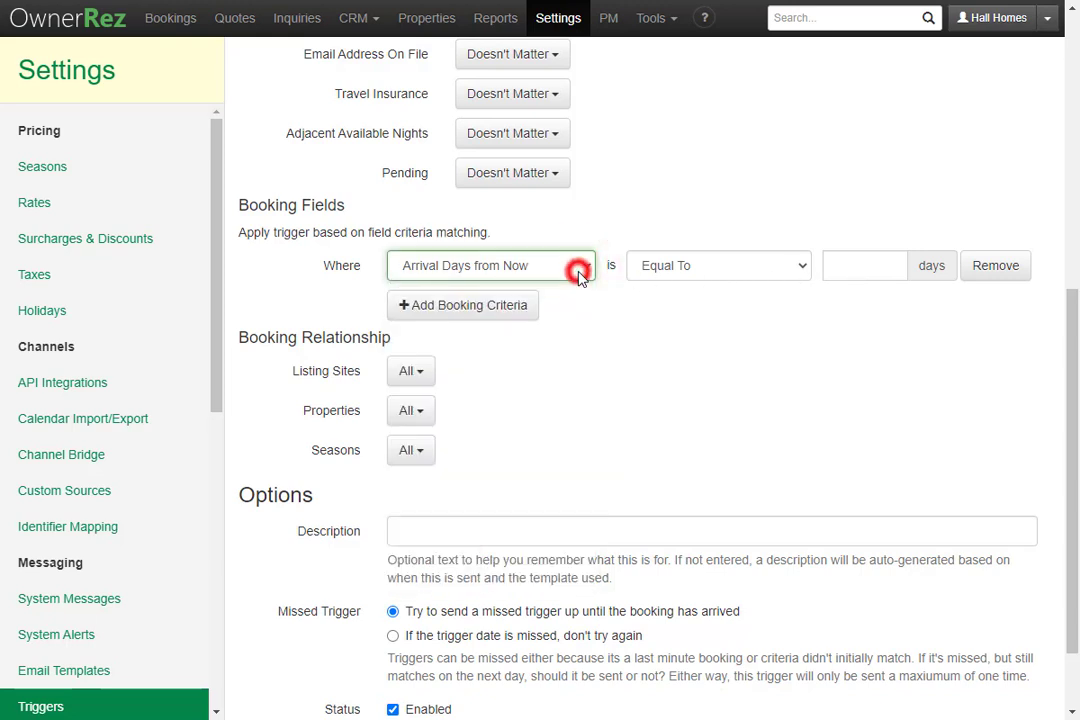
left_click(731, 272)
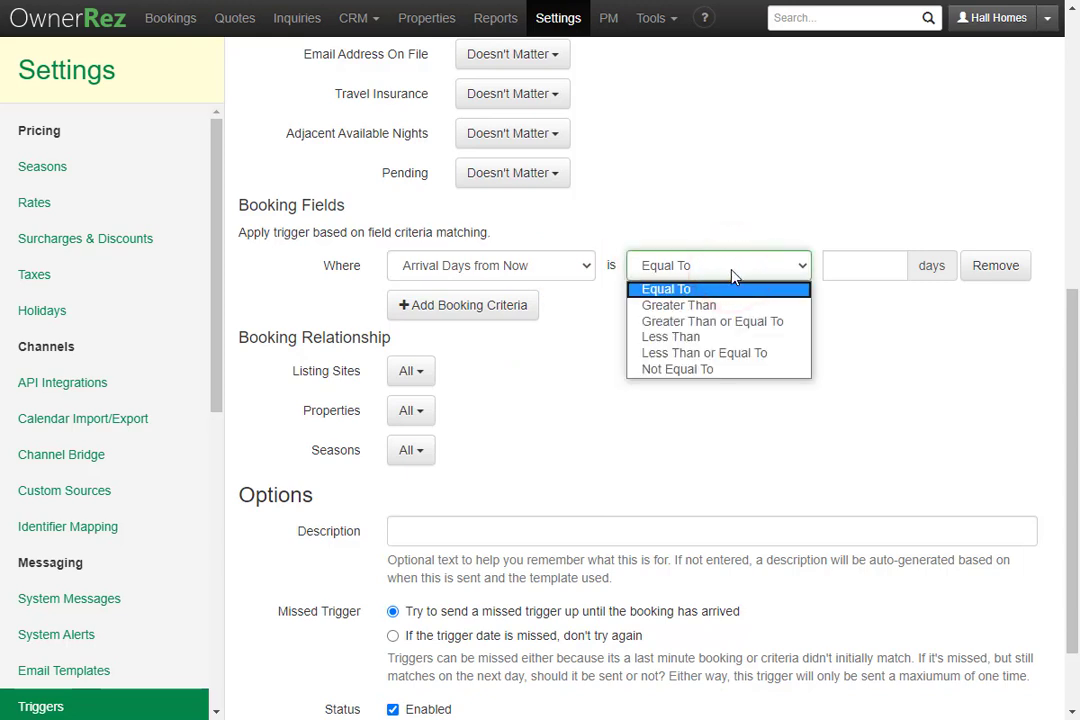
Remove the Arrival Days from Now criterion, keeping the trigger enabled with retries until arrival
left_click(994, 272)
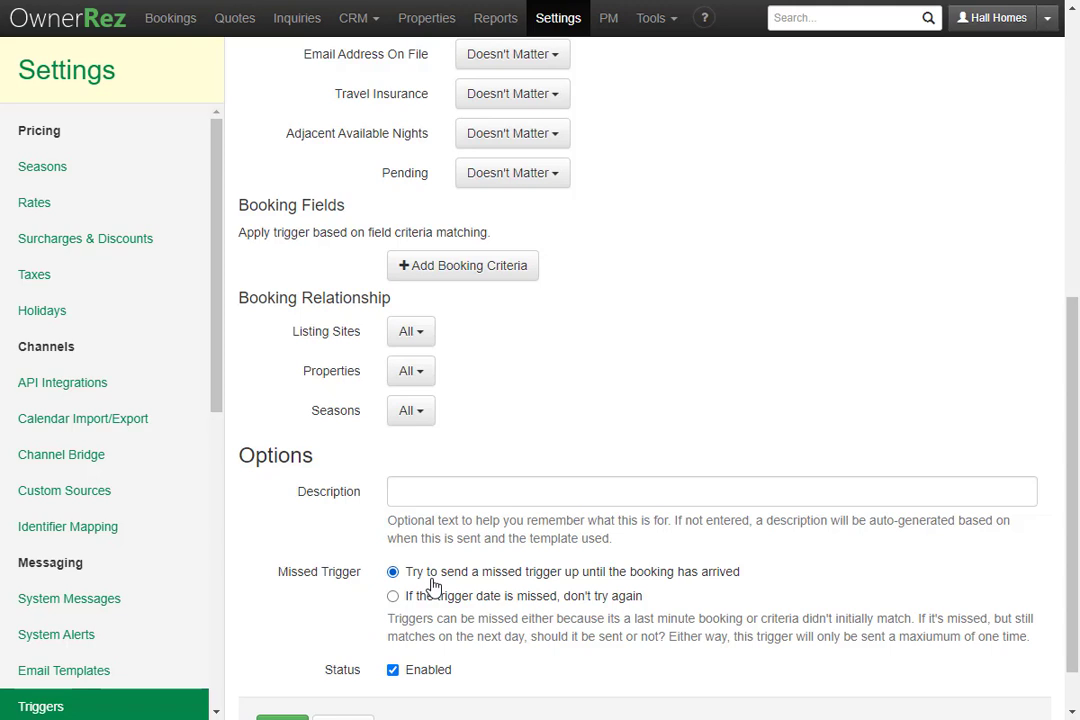
scroll(433, 587, "down", 1)
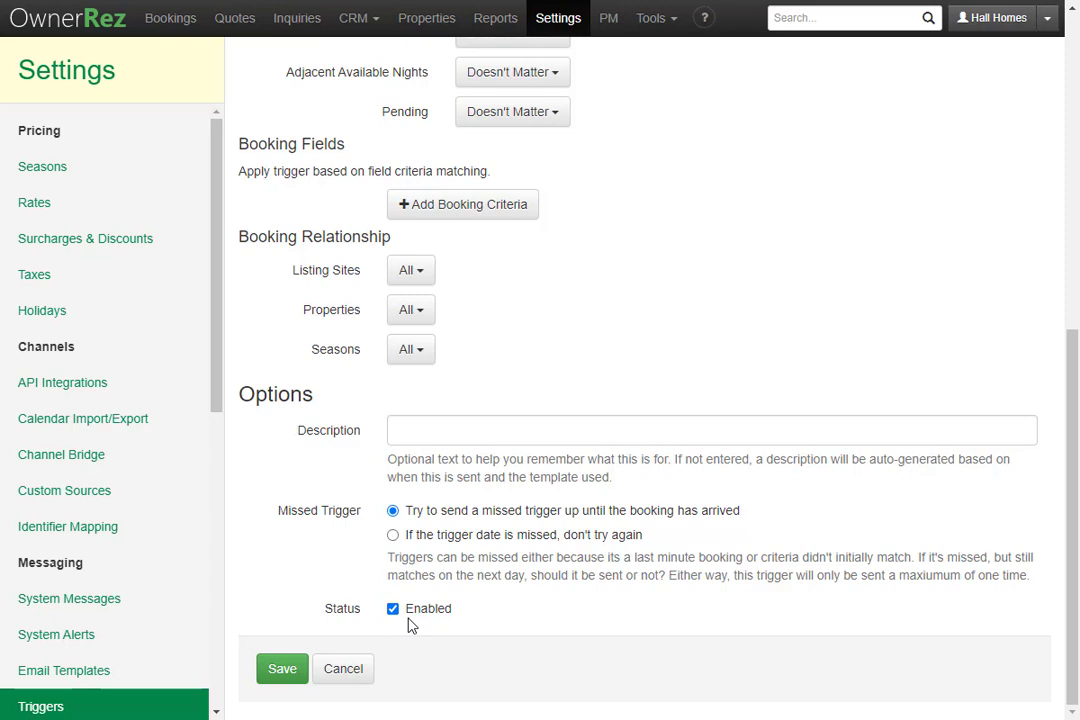
Save the trigger and open its forecast of upcoming Welcome sends
left_click(262, 673)
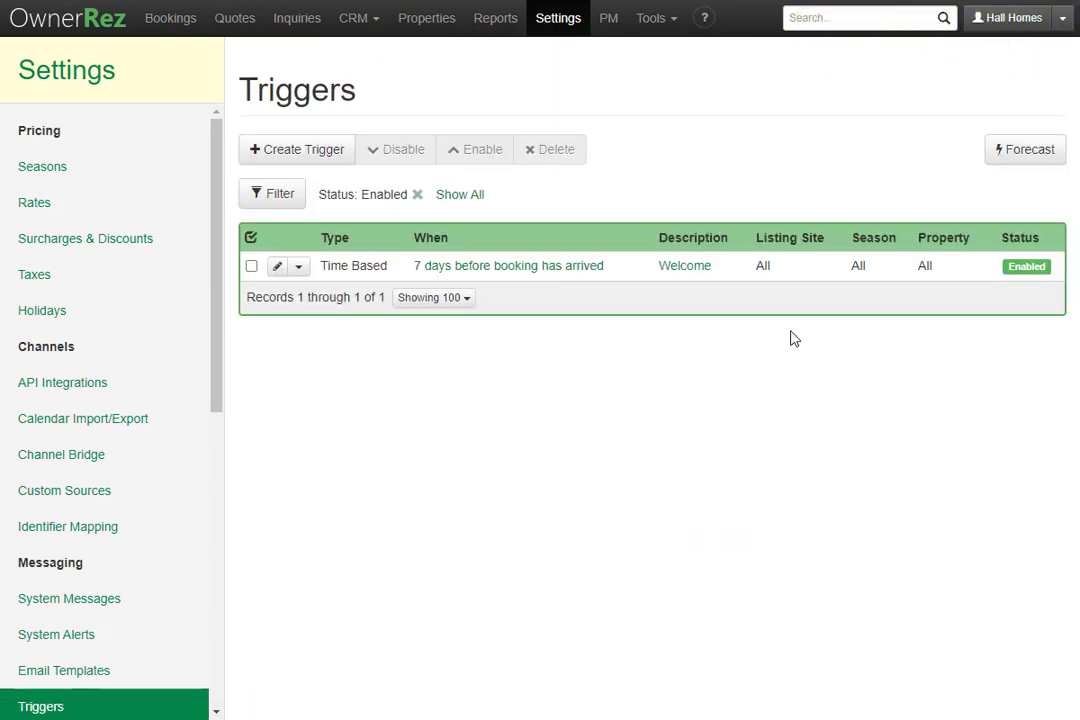
left_click(1016, 162)
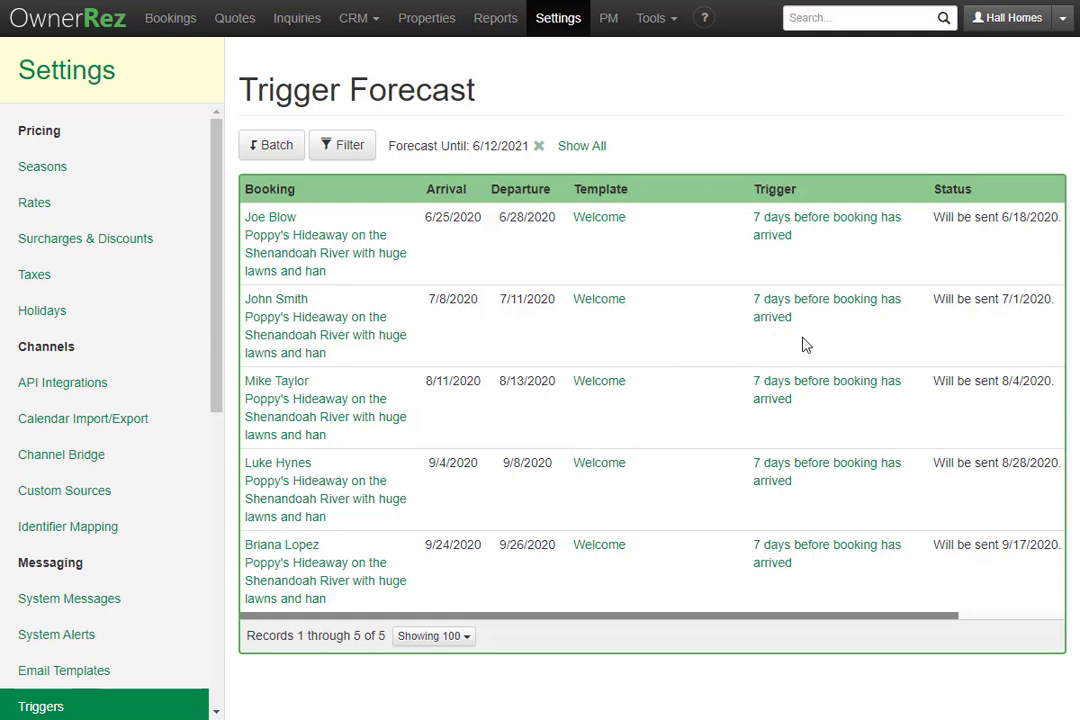
Batch-skip all five forecast Welcome sends, then batch-unskip them back to scheduled
left_click(274, 150)
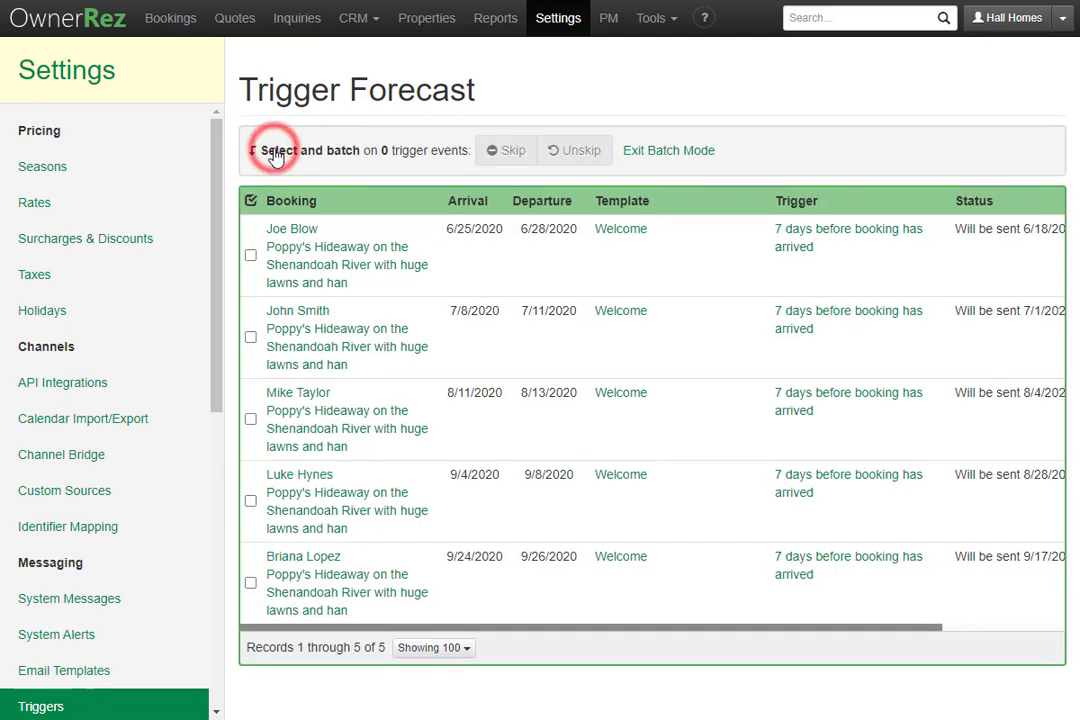
left_click(250, 201)
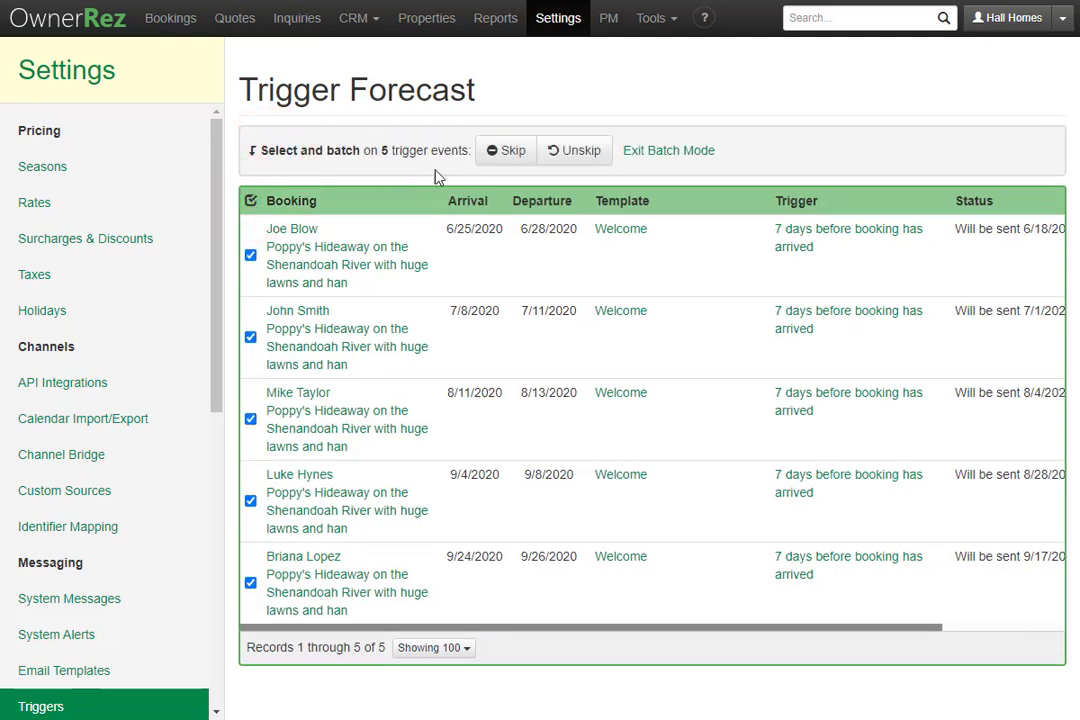
left_click(506, 151)
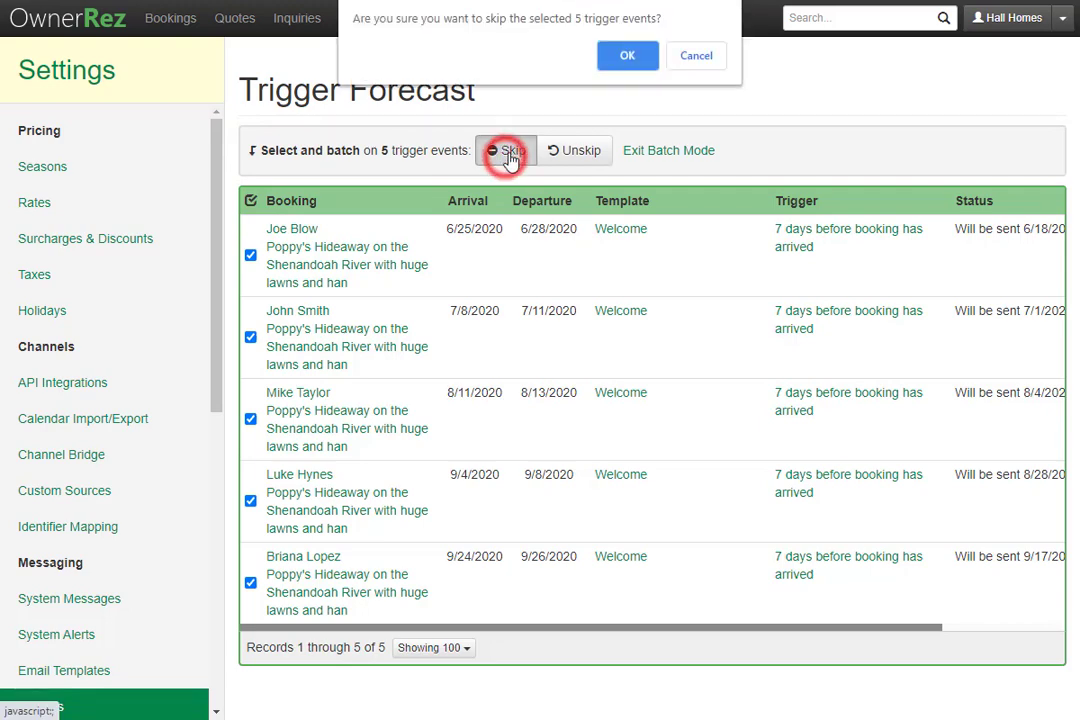
left_click(624, 56)
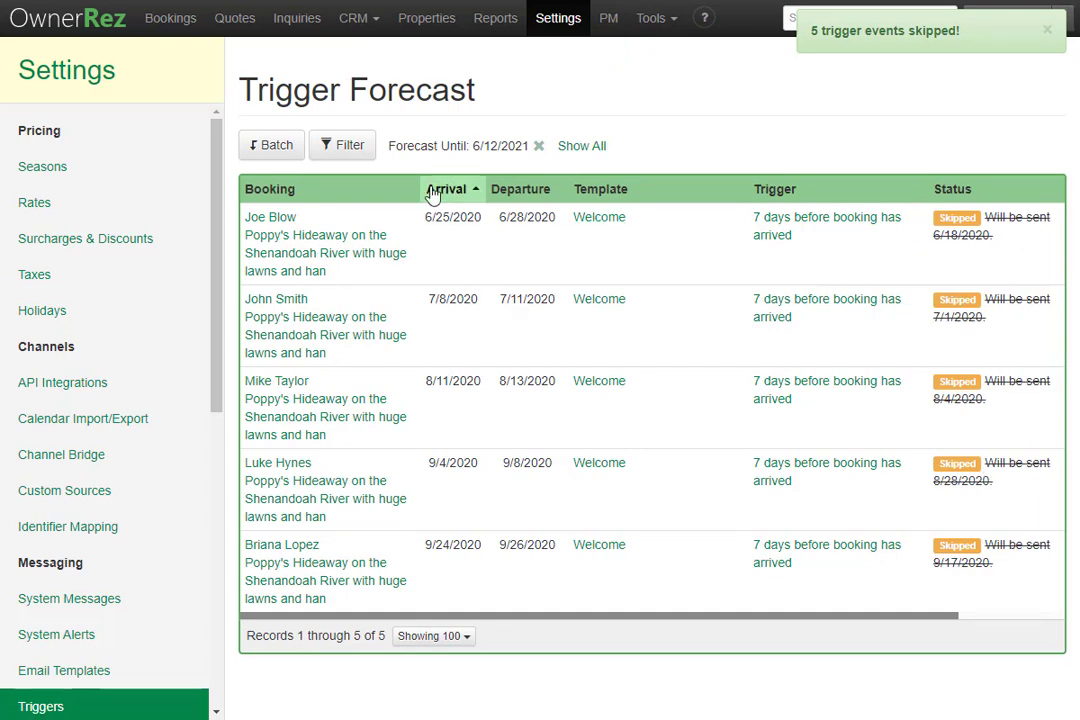
left_click(260, 153)
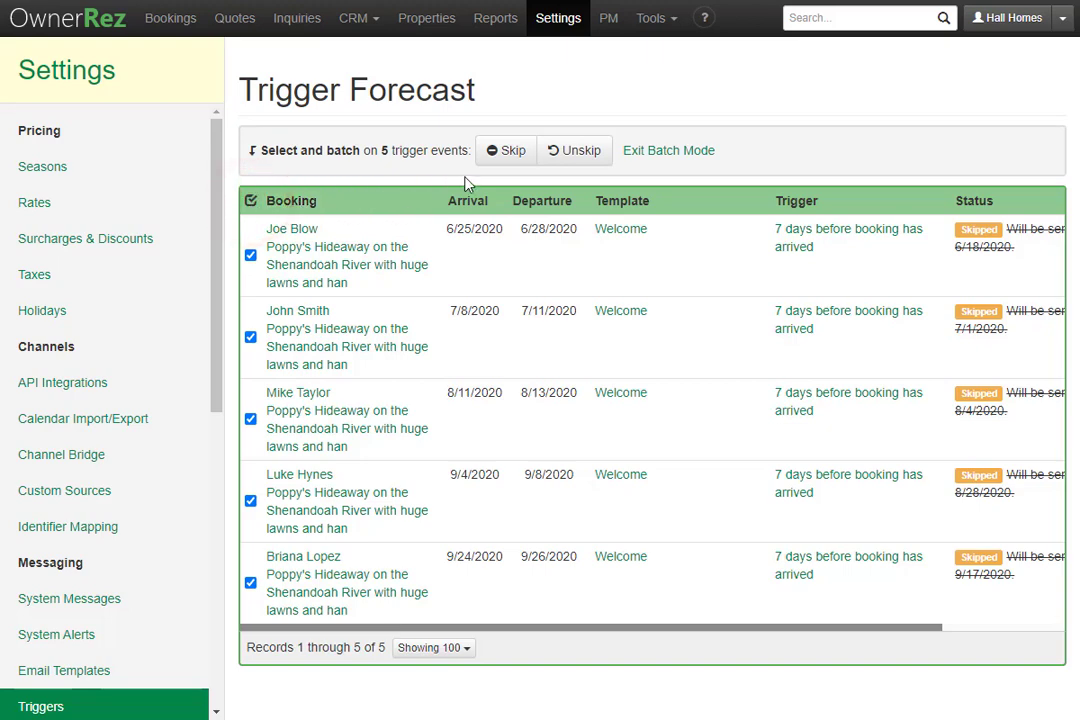
left_click(595, 160)
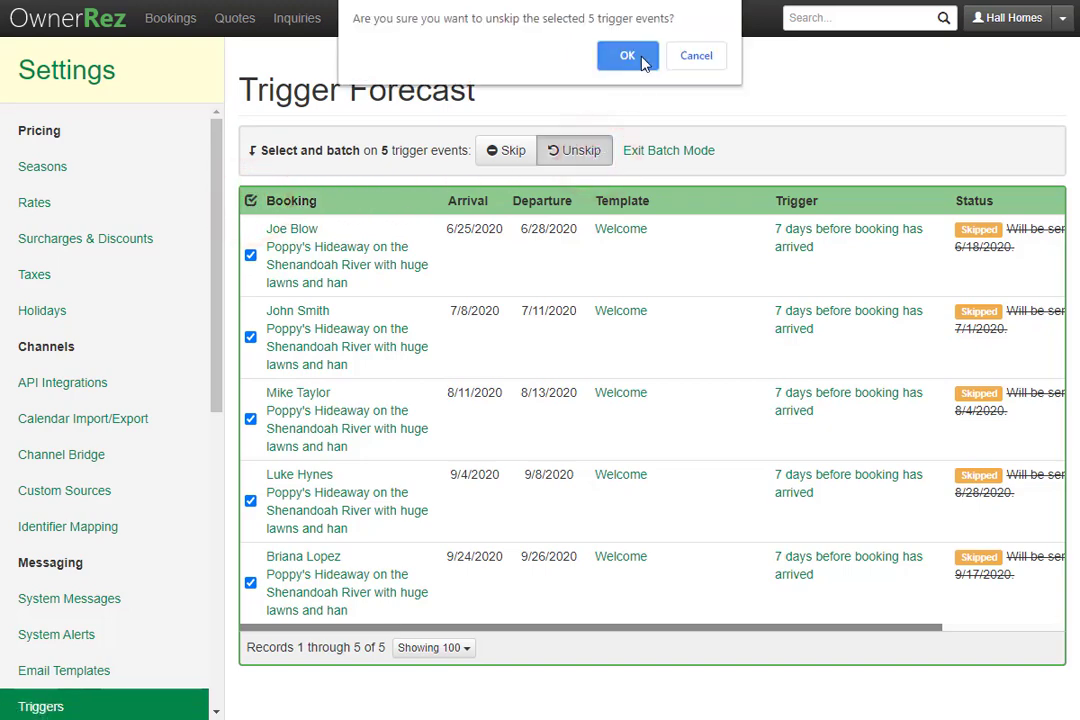
left_click(628, 56)
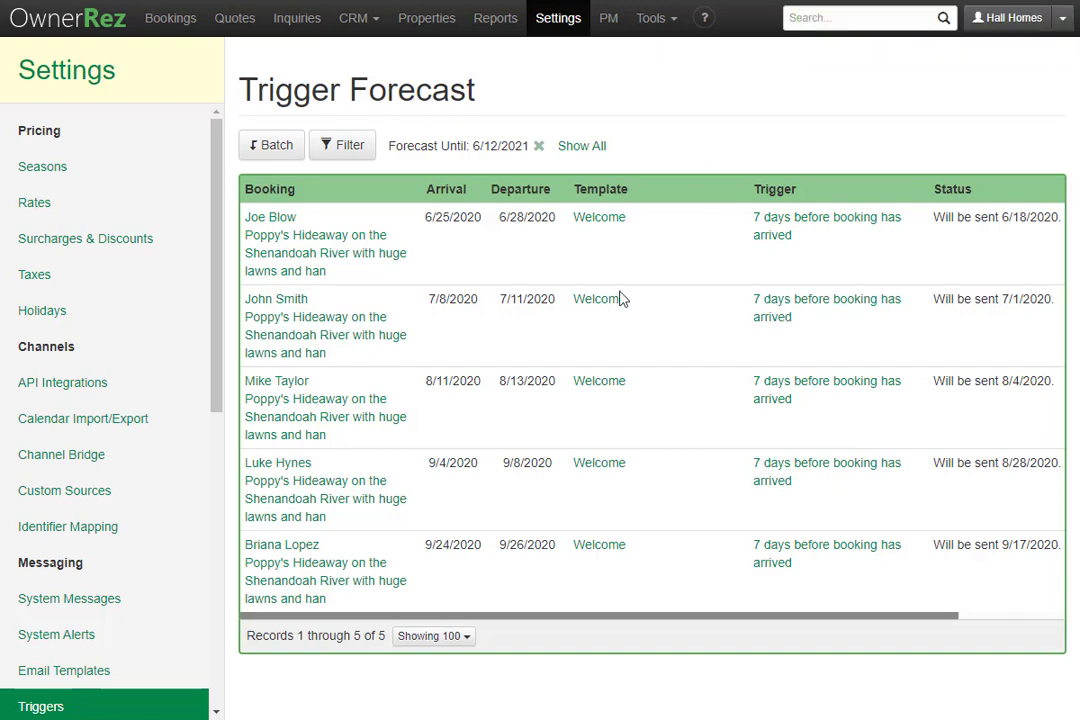
Open the 6/25/2020 booking's emails, then skip and unskip its Welcome email
left_click(165, 19)
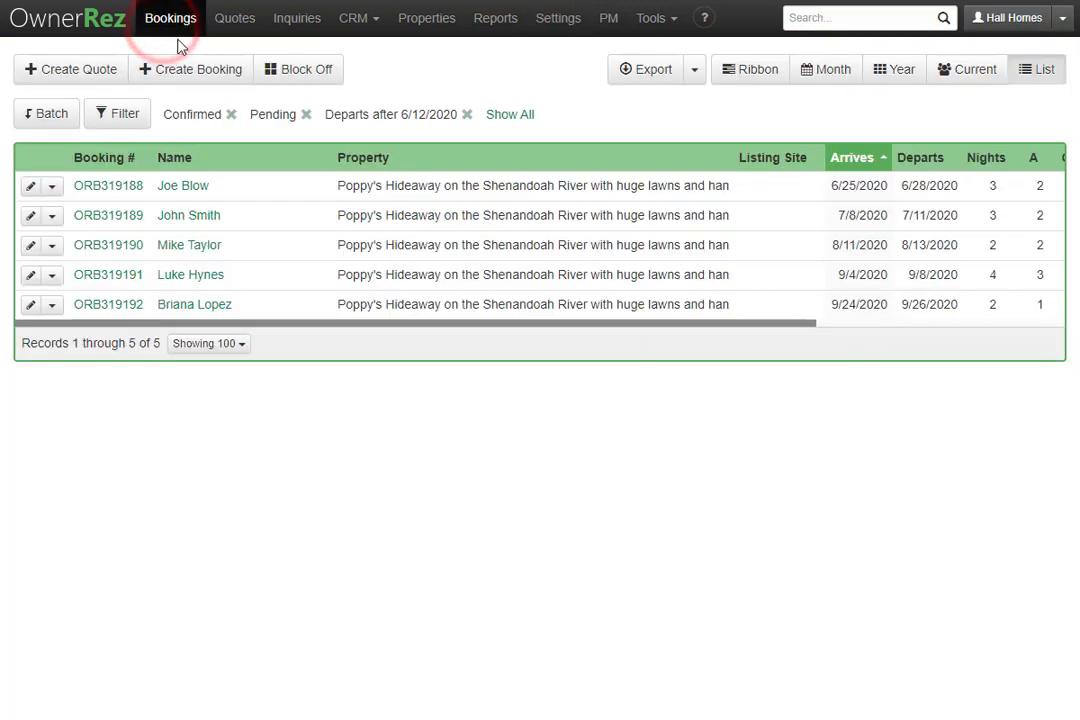
left_click(362, 186)
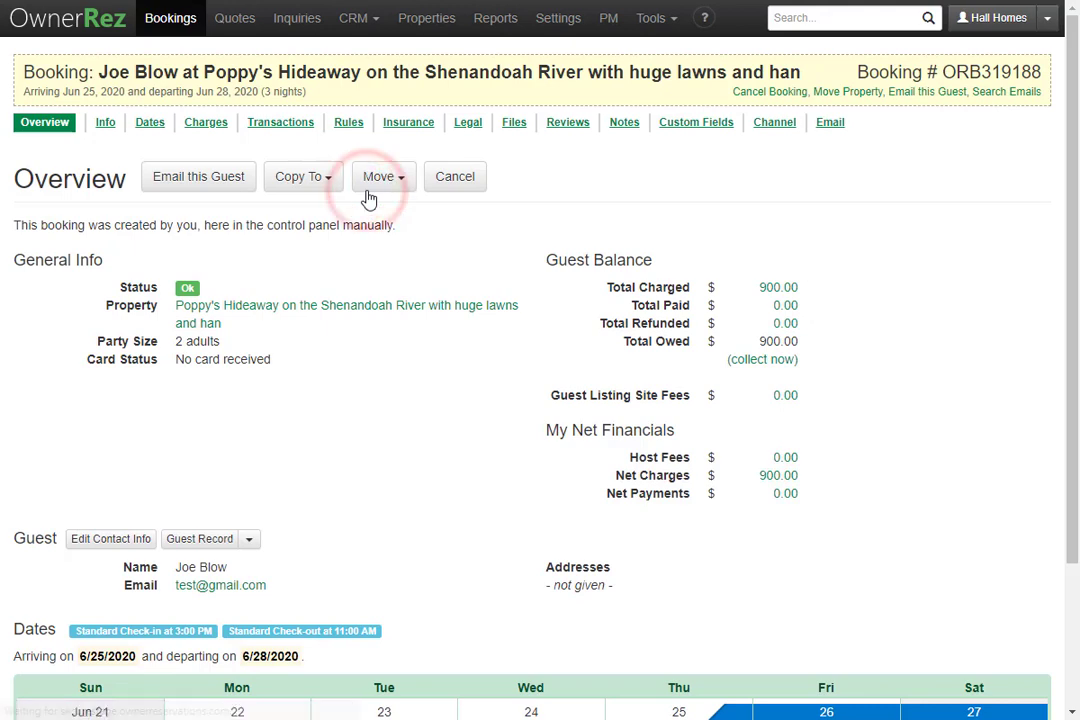
left_click(831, 123)
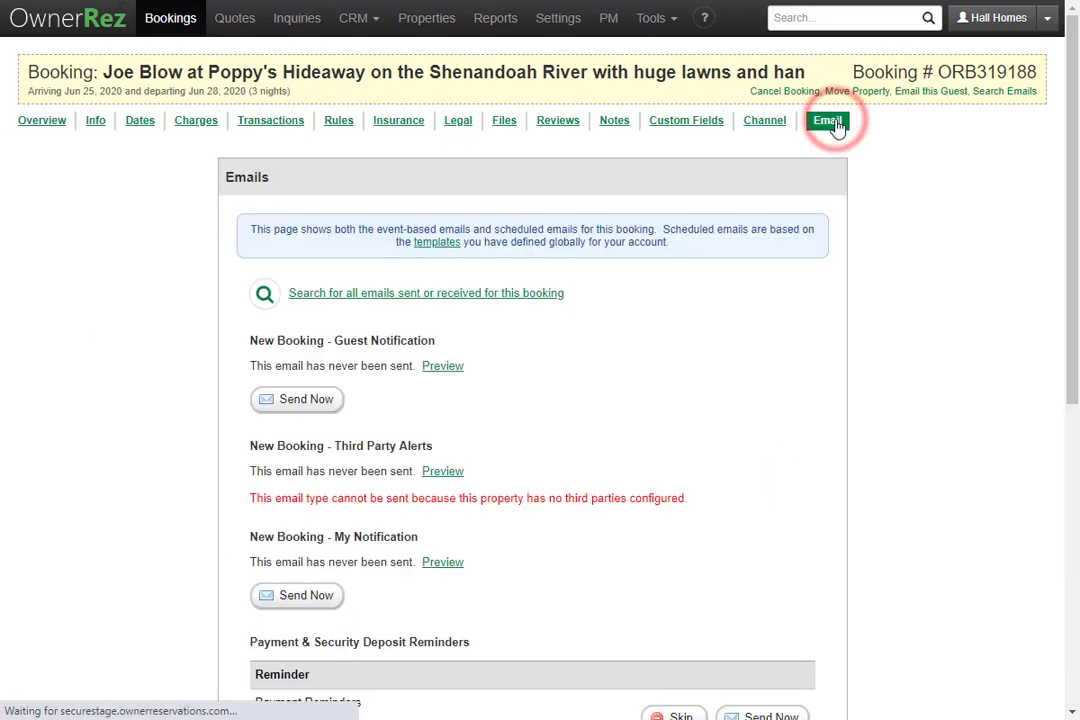
scroll(743, 365, "down", 3)
scroll(743, 365, "down", 3)
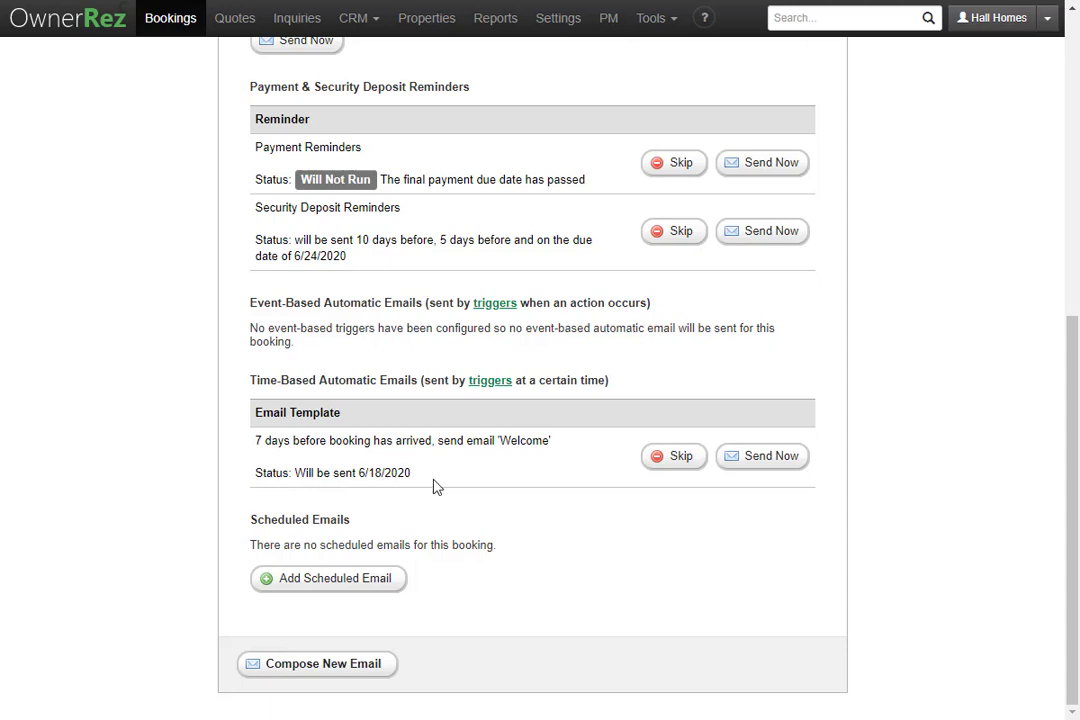
left_click(680, 460)
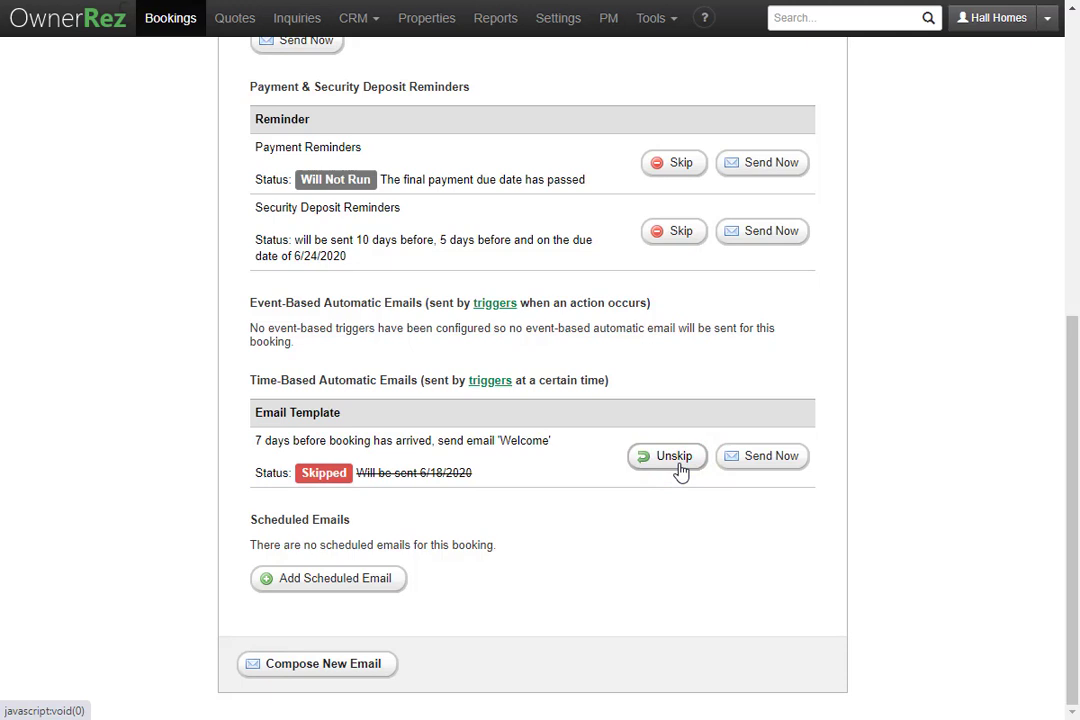
left_click(680, 470)
Send this booking's Welcome email now with an extra 'thanks' line below the check-out date
left_click(752, 465)
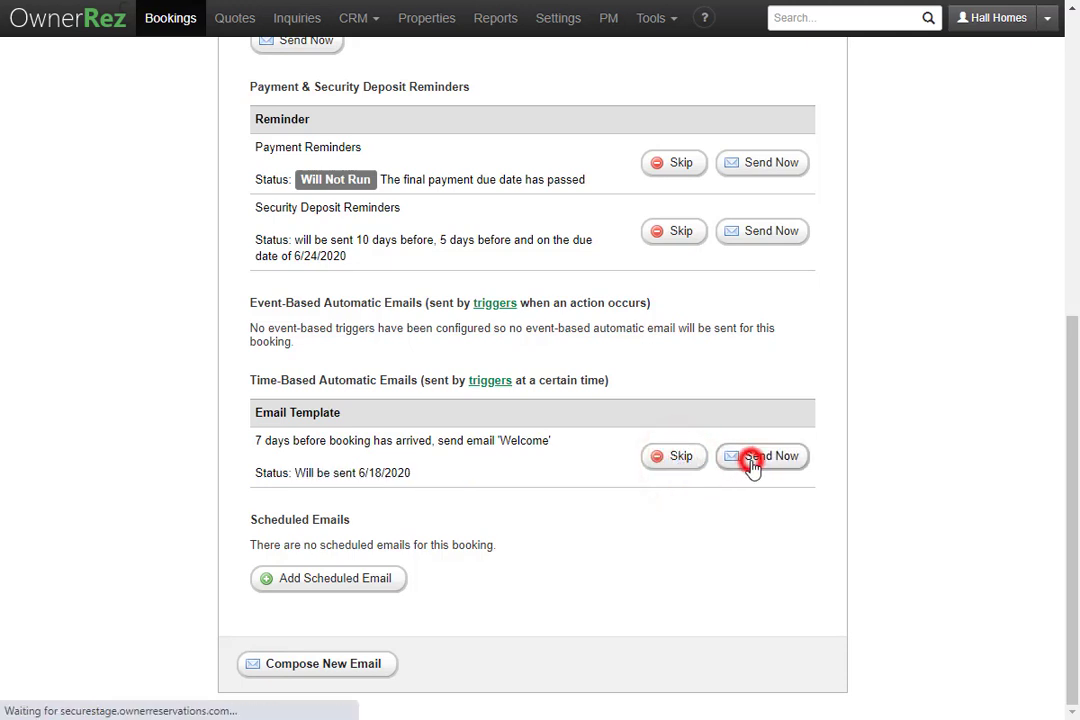
scroll(427, 431, "down", 3)
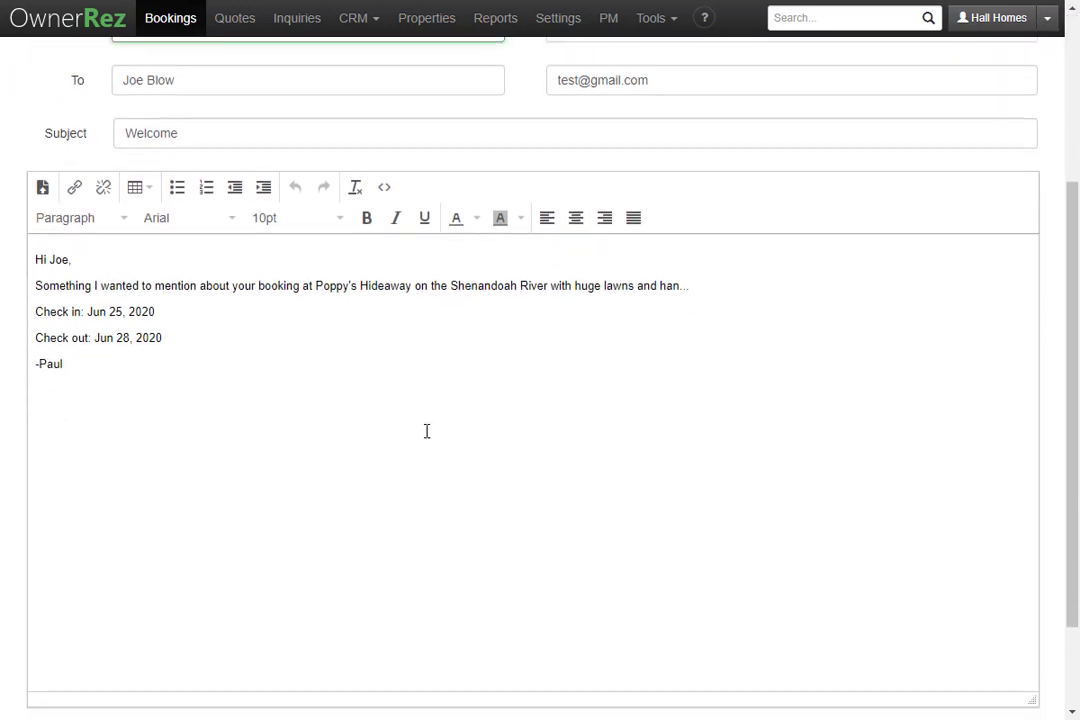
left_click(316, 332)
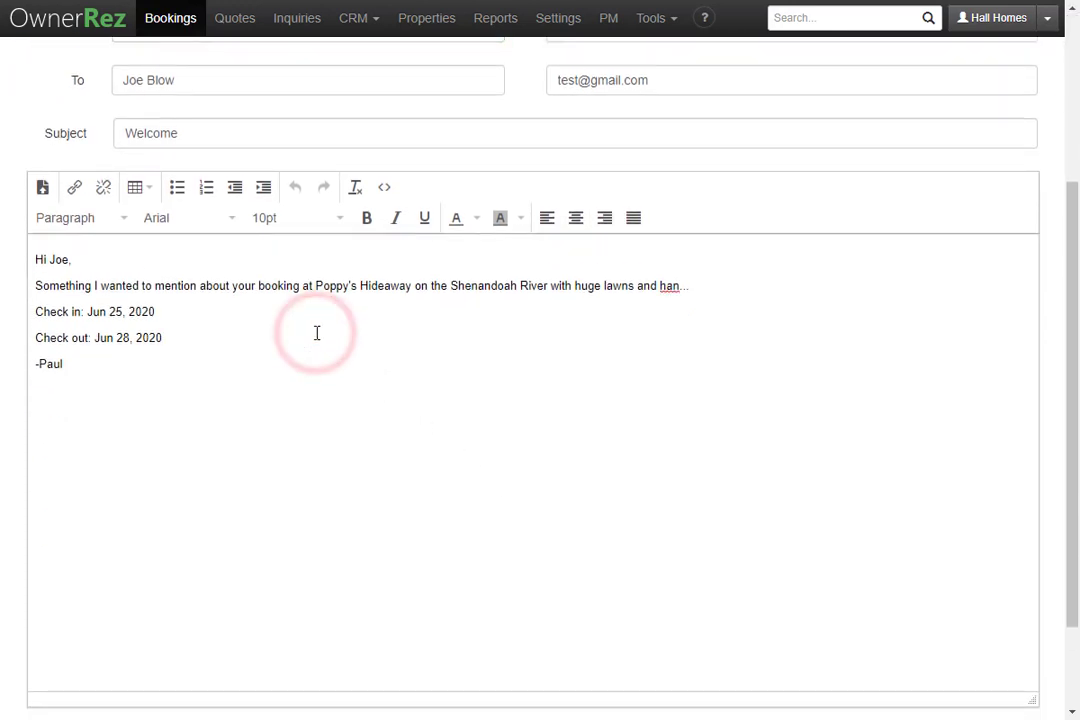
key("Return")
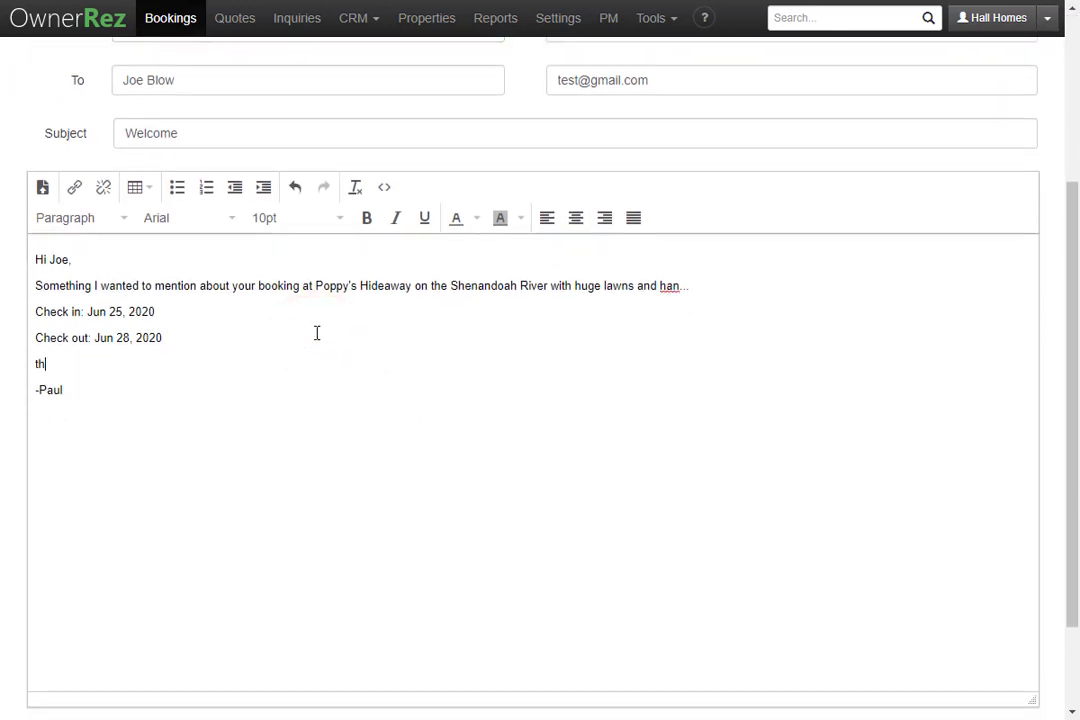
scroll(300, 420, "down", 2)
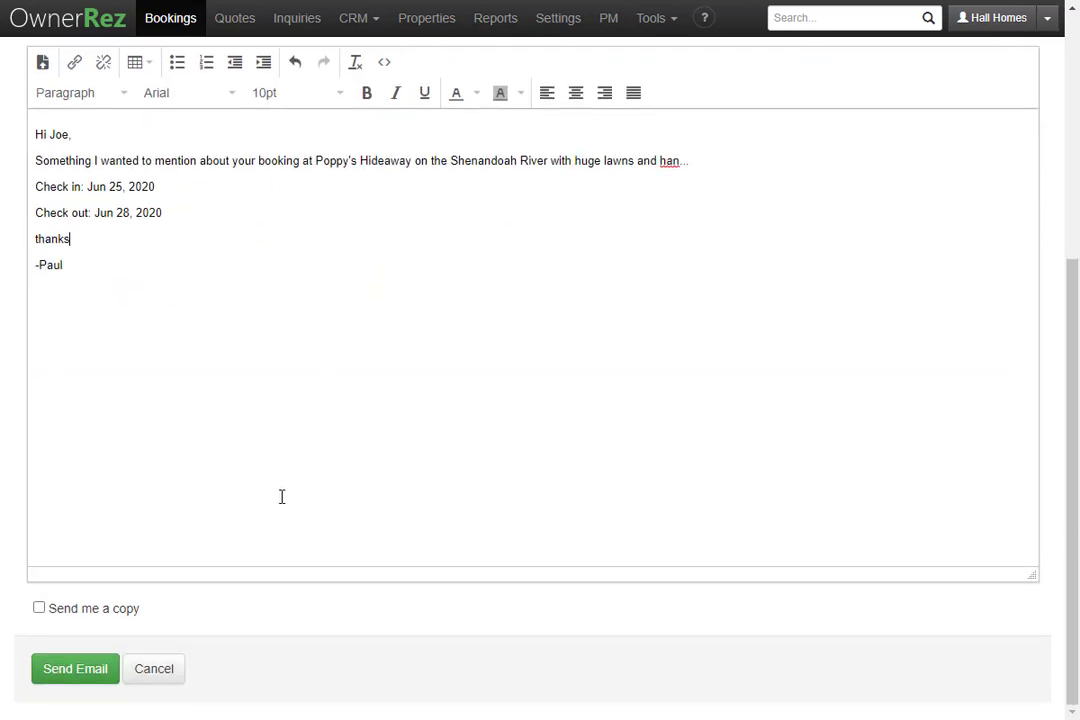
left_click(77, 678)
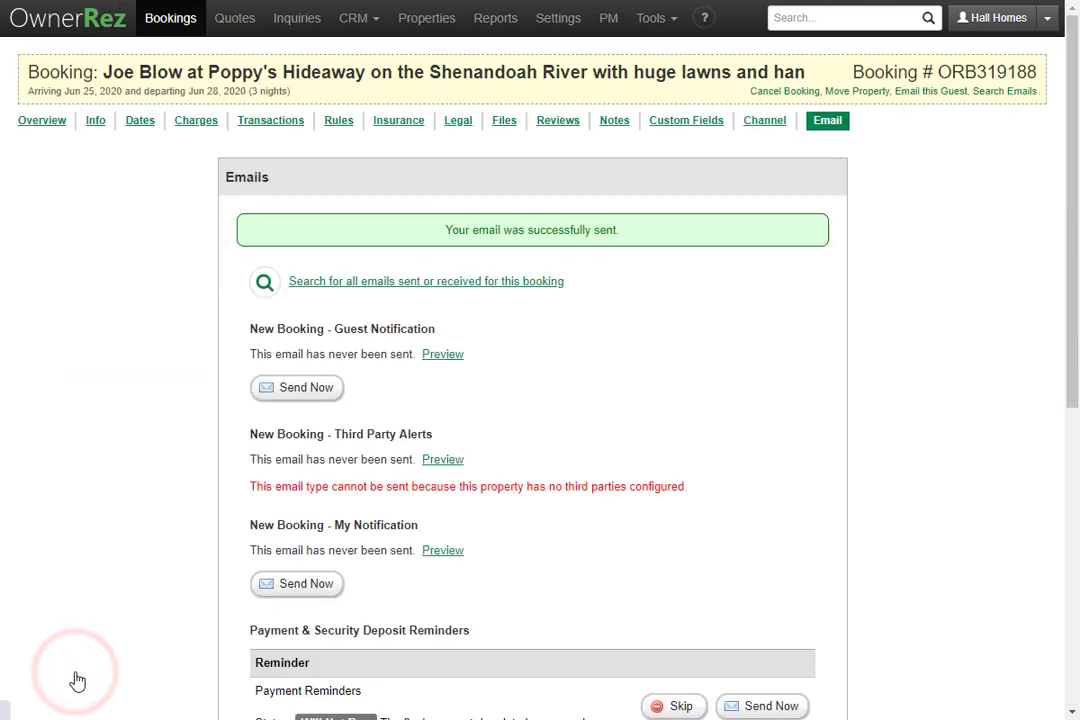
scroll(72, 670, "down", 5)
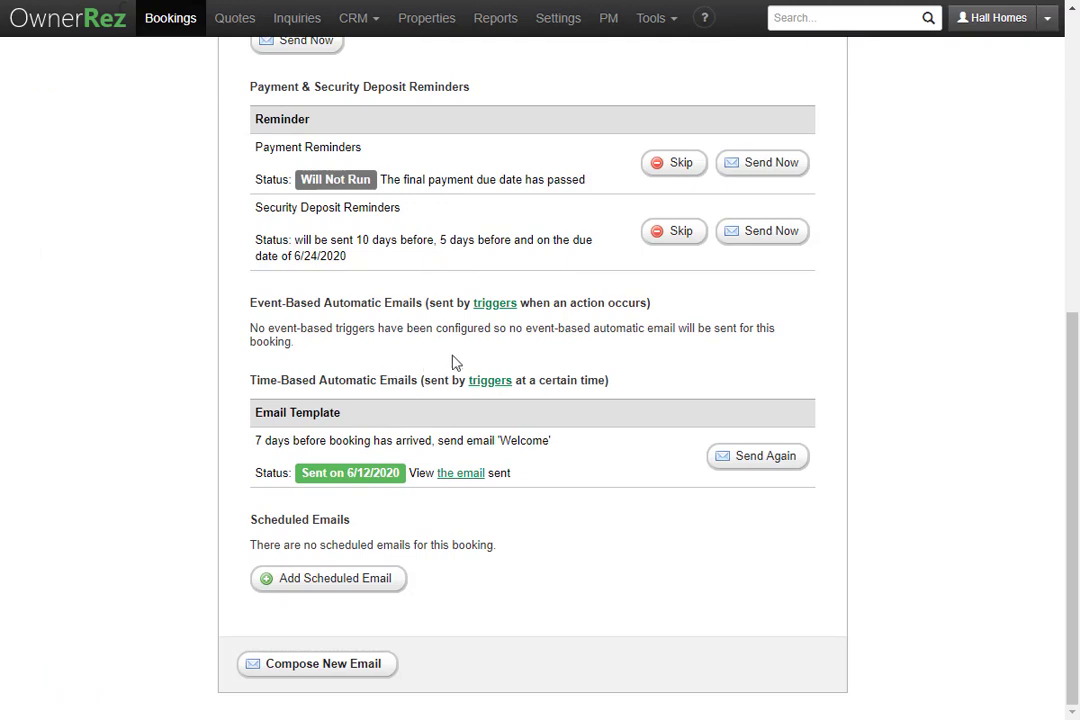